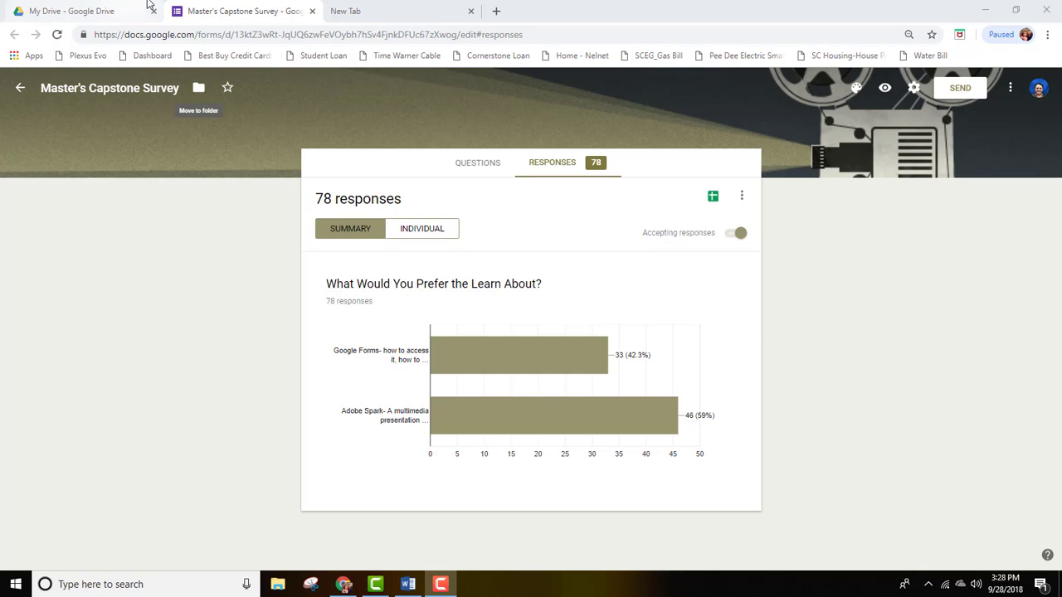
Open Google Drive in the new browser tab and create a blank Google Form there
click(362, 15)
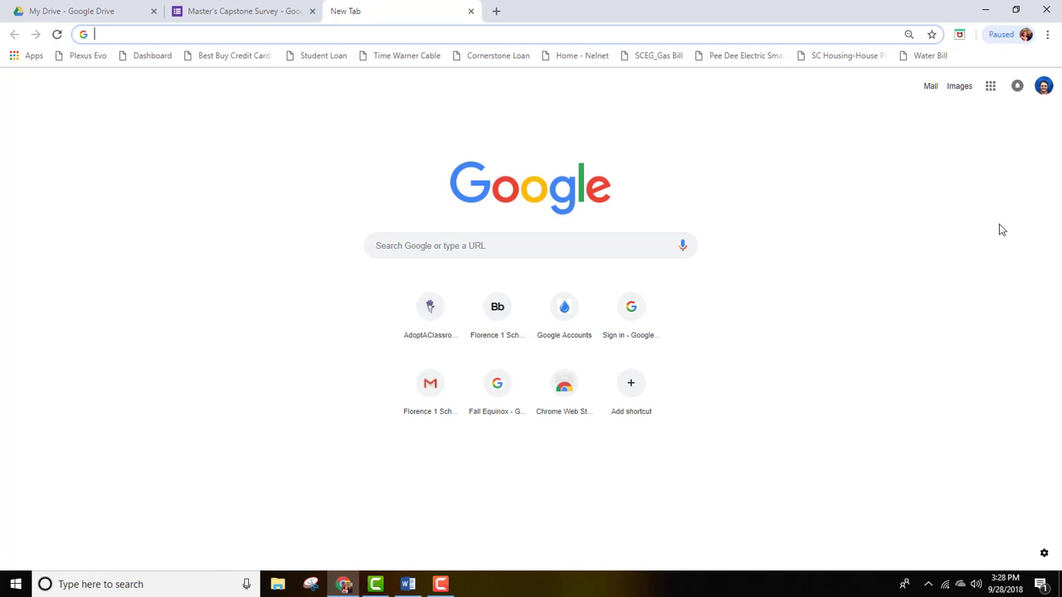
click(992, 88)
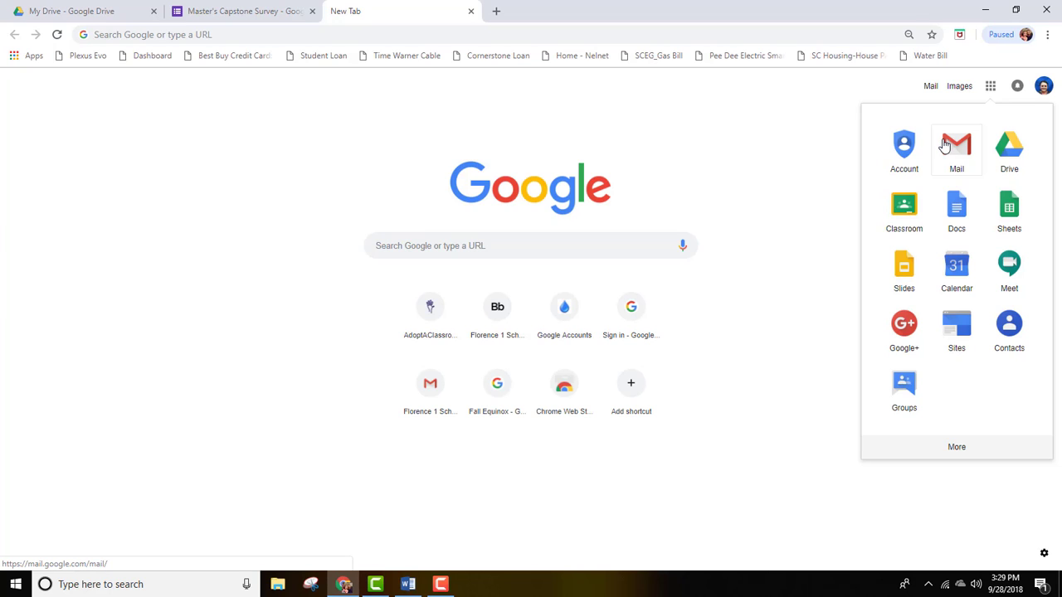
click(1007, 153)
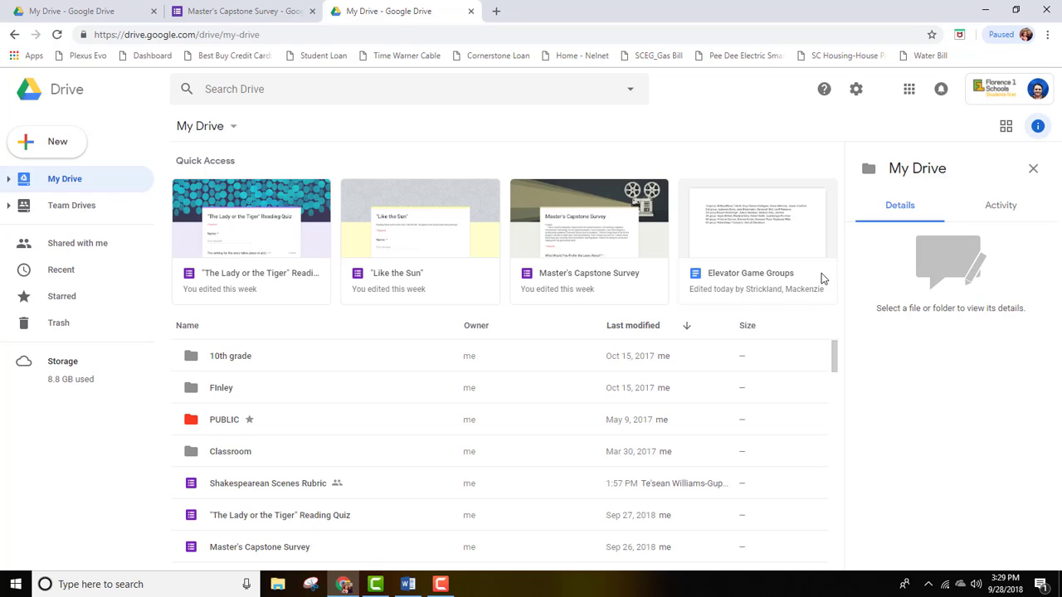
click(55, 153)
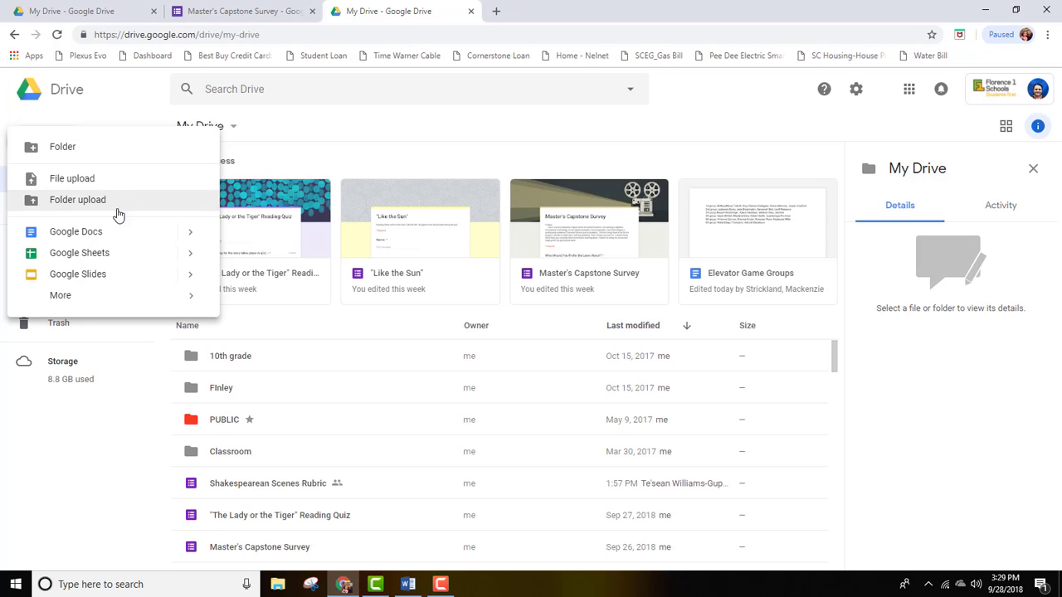
mouse_move(104, 296)
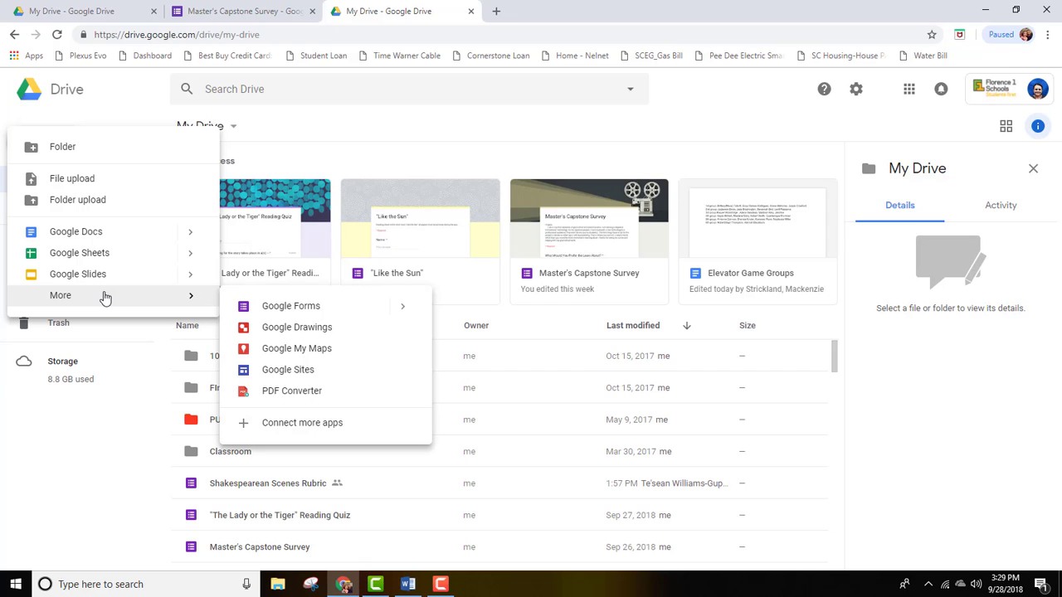
click(289, 313)
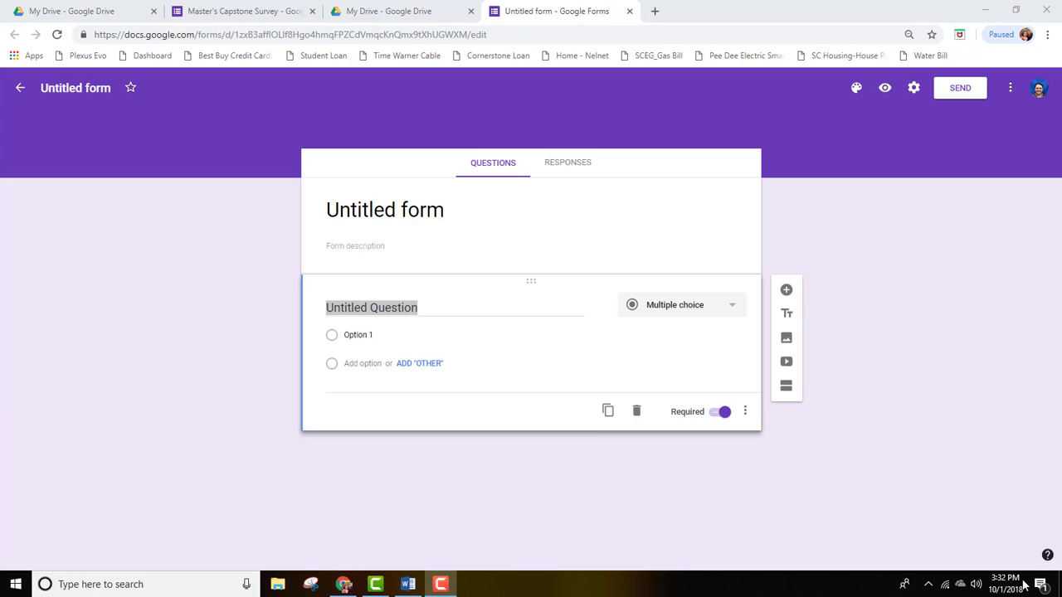
Name the form "The Leap" and give it the same title in its heading
click(66, 91)
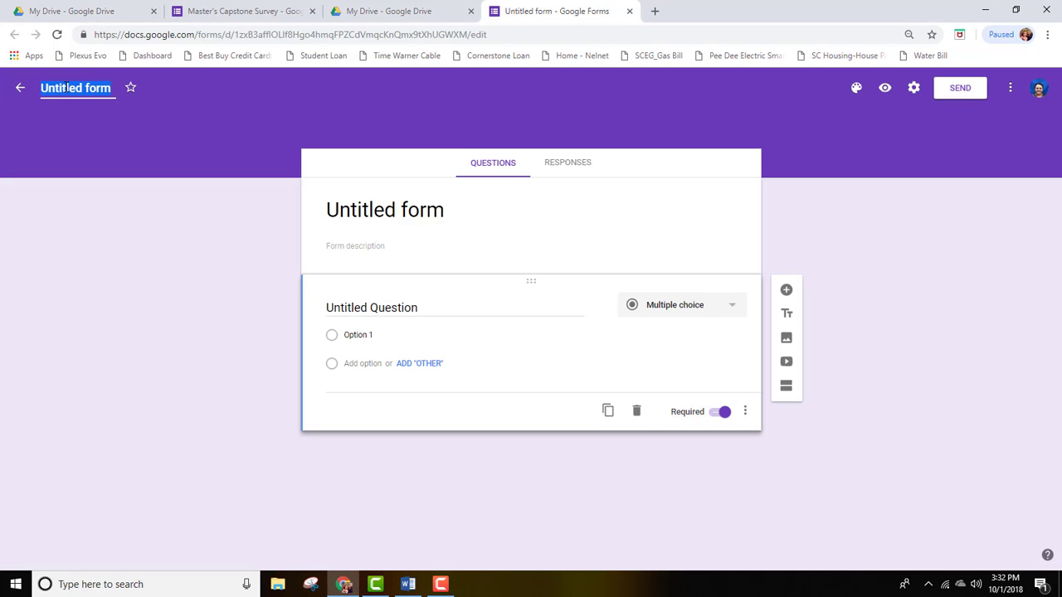
text("The Leap")
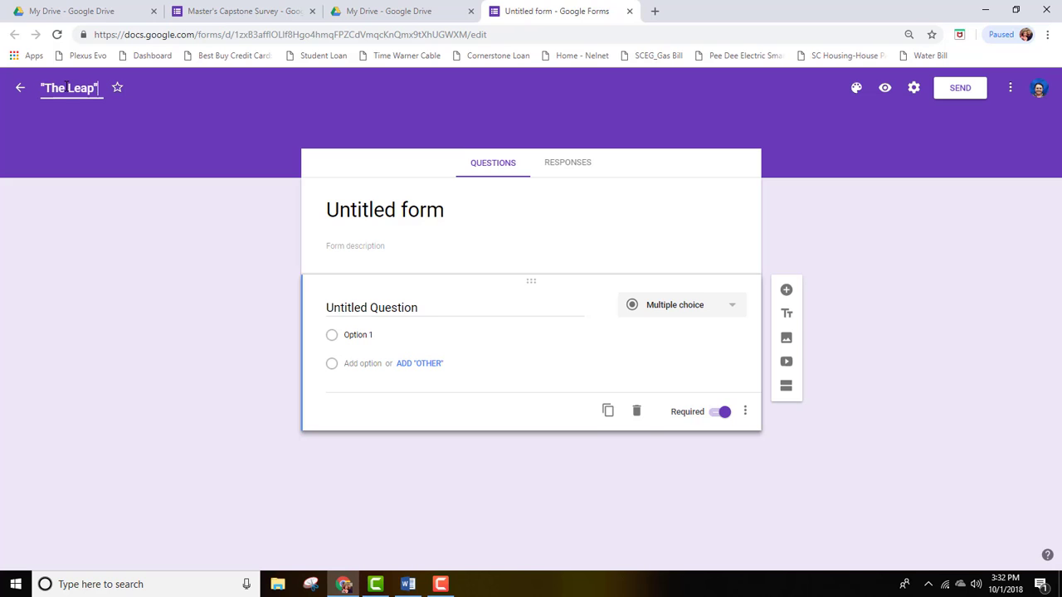
click(372, 209)
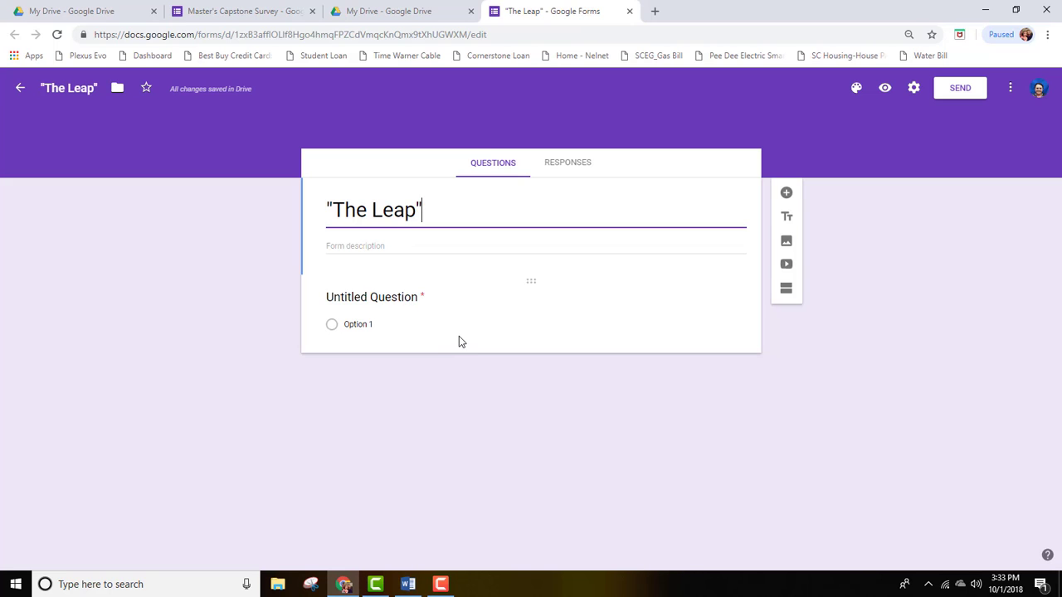
Switch to the reading quiz document in Word and copy the text of question 1 without its number
mouse_move(381, 587)
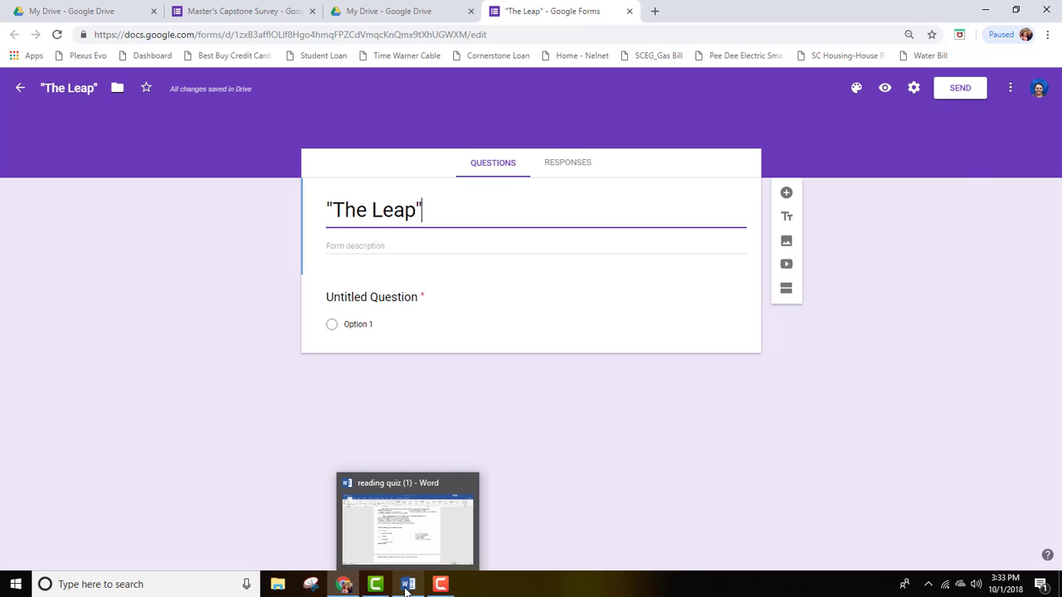
click(407, 587)
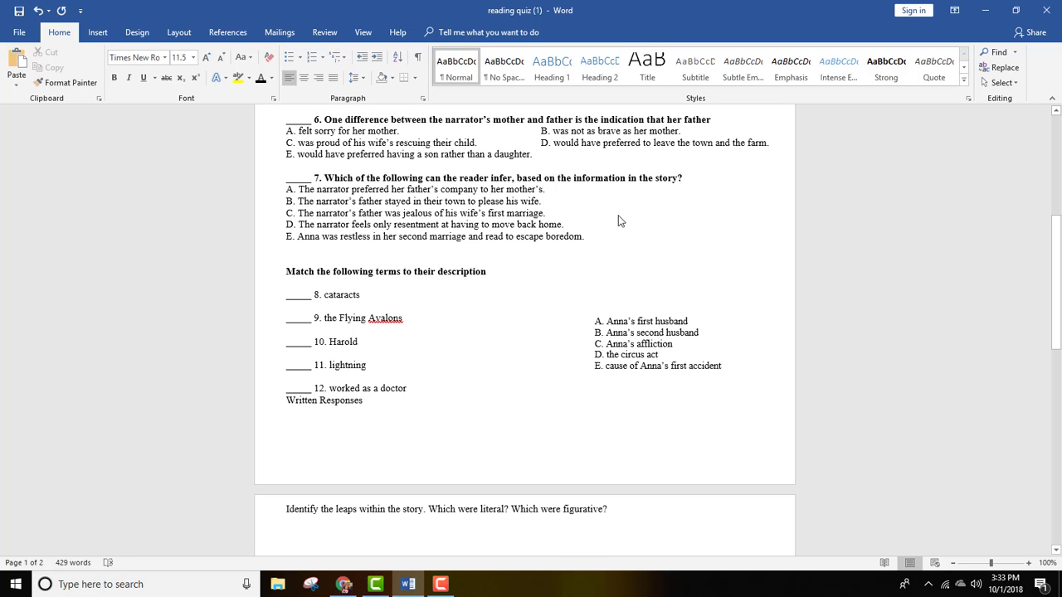
scroll(618, 220, up, 5)
scroll(618, 215, up, 1)
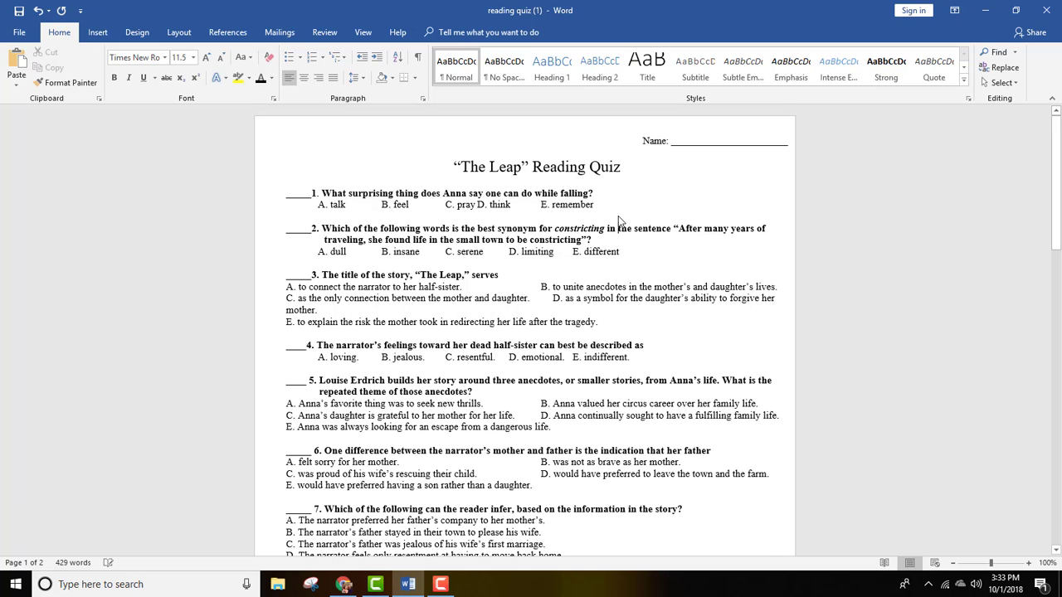
click(618, 221)
triple_click(451, 194)
drag(451, 193, 324, 192)
key(ctrl+c)
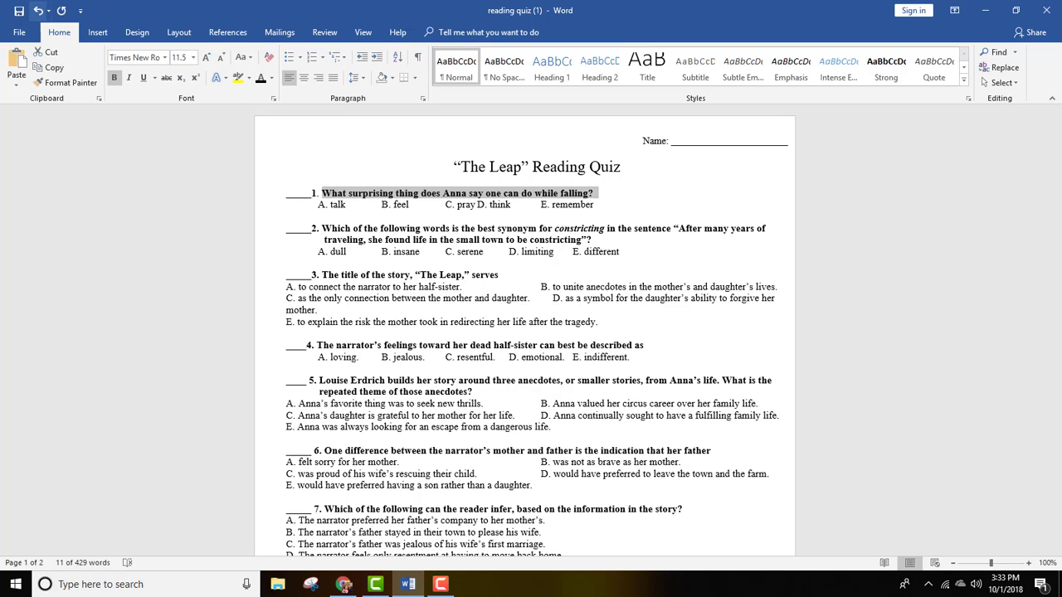
Back in the Google Form, paste the copied text as the first question and set its type to Multiple choice
click(345, 585)
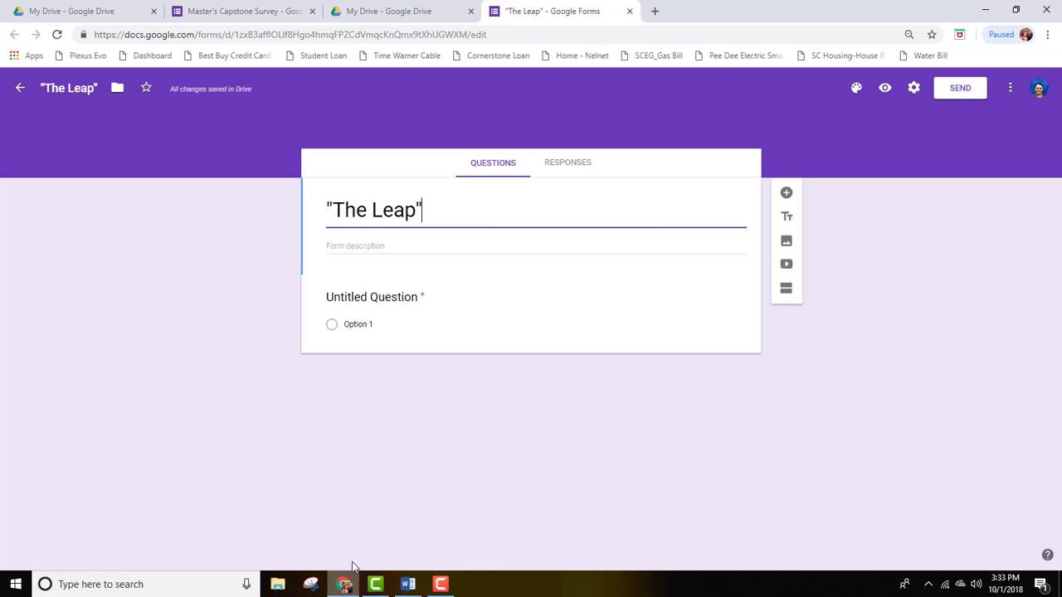
click(355, 304)
key(ctrl+v)
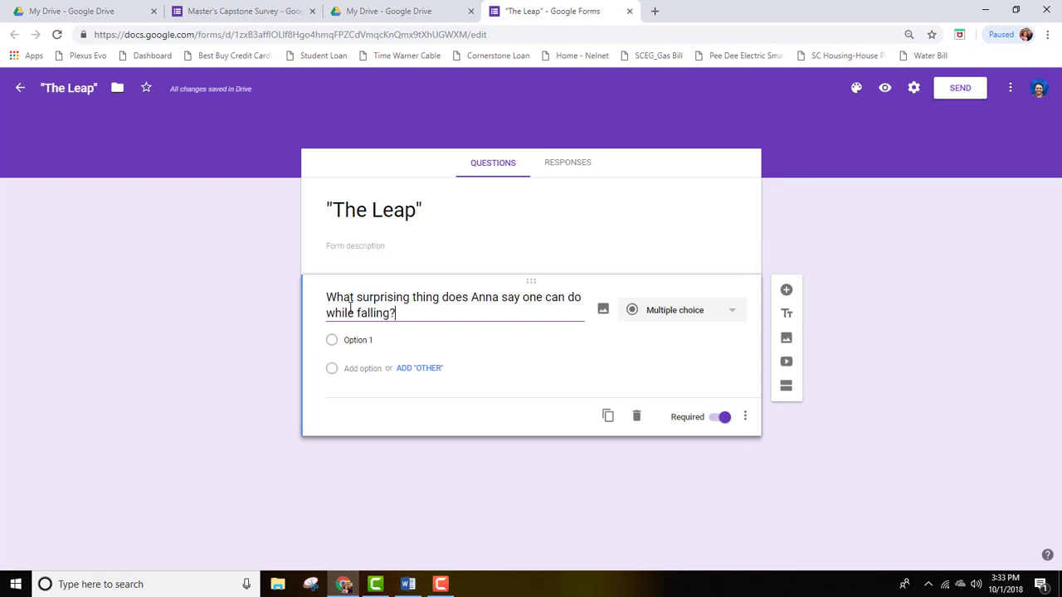
click(682, 312)
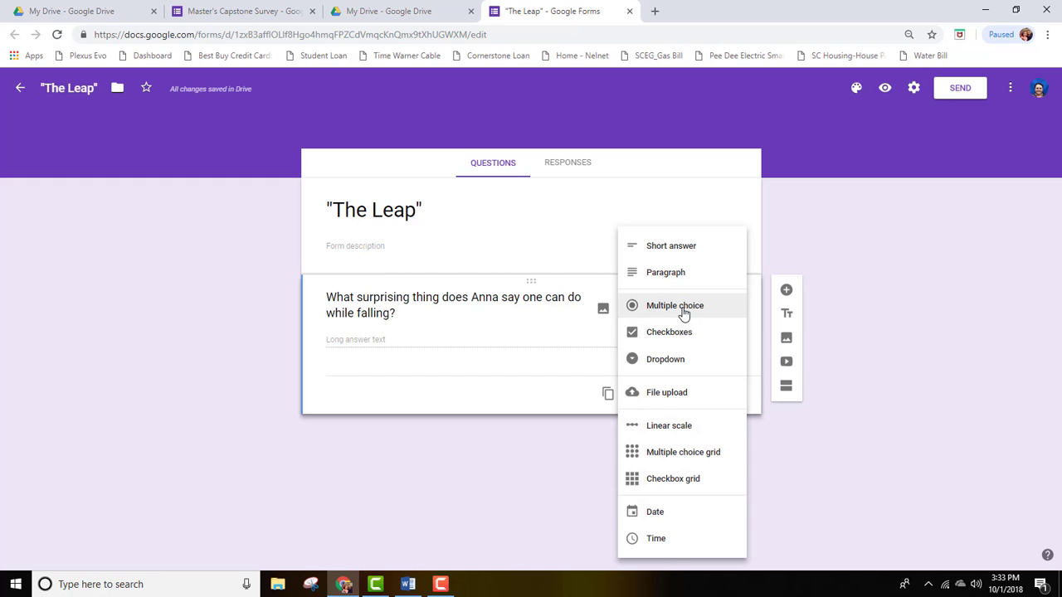
click(684, 307)
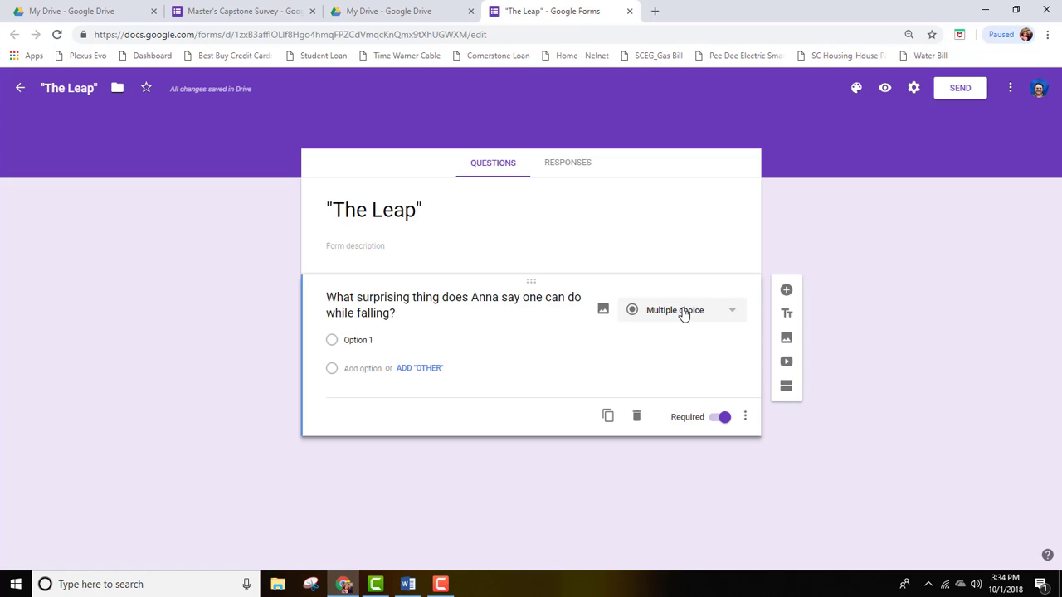
Look up answer A of question 1 in the Word quiz and enter "talk" as the form question's first option
click(408, 585)
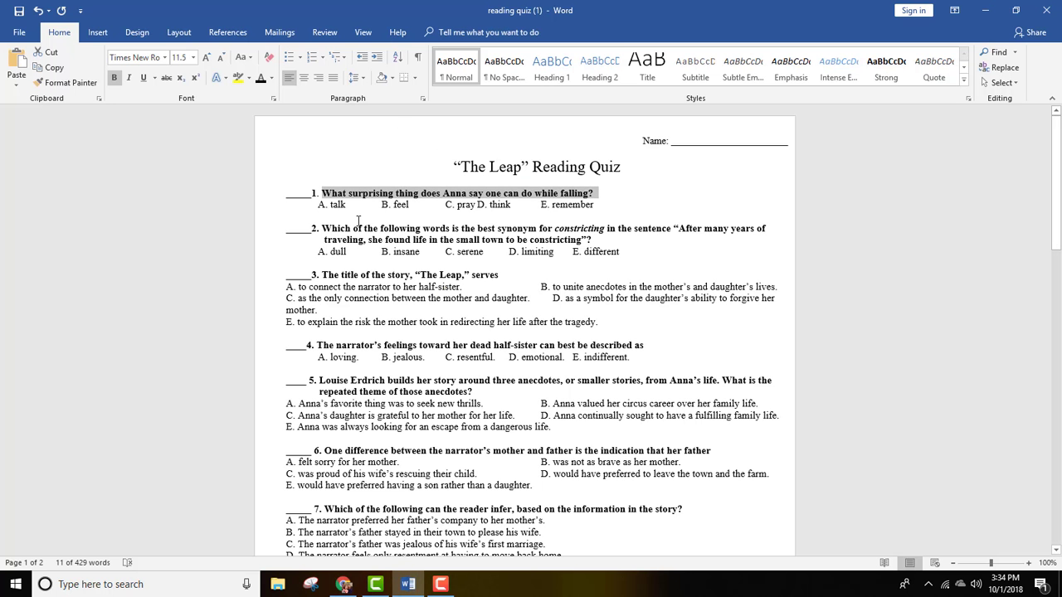
click(343, 199)
double_click(338, 205)
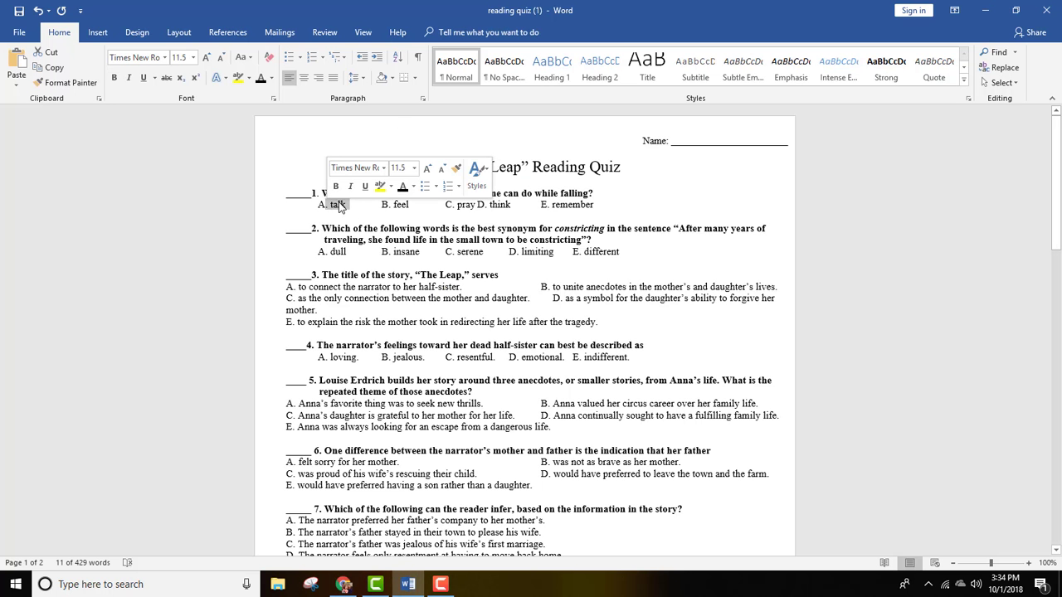
click(349, 205)
drag(349, 207, 332, 207)
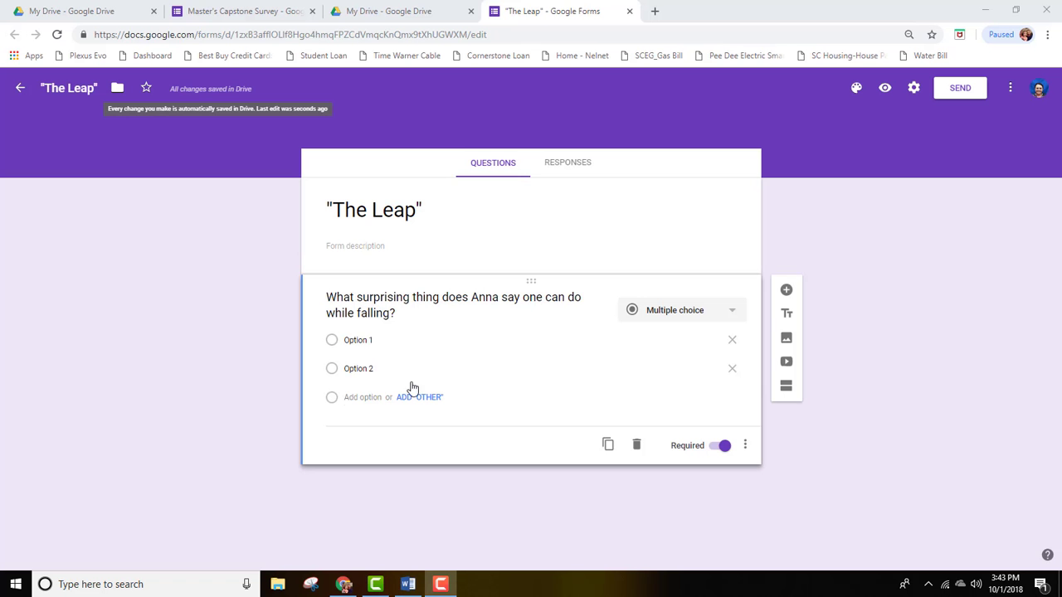
click(380, 341)
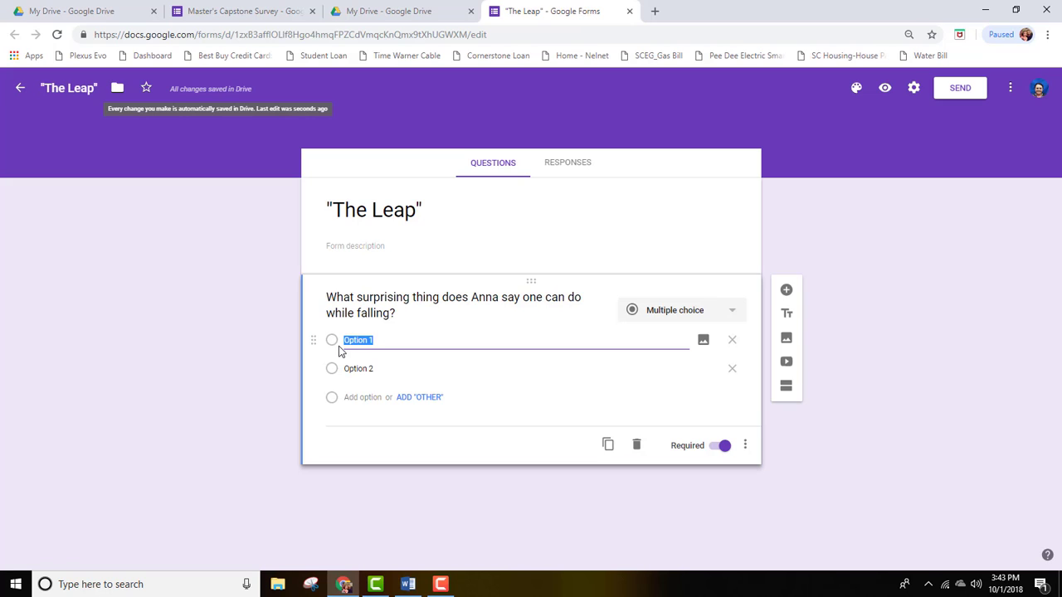
text(talk)
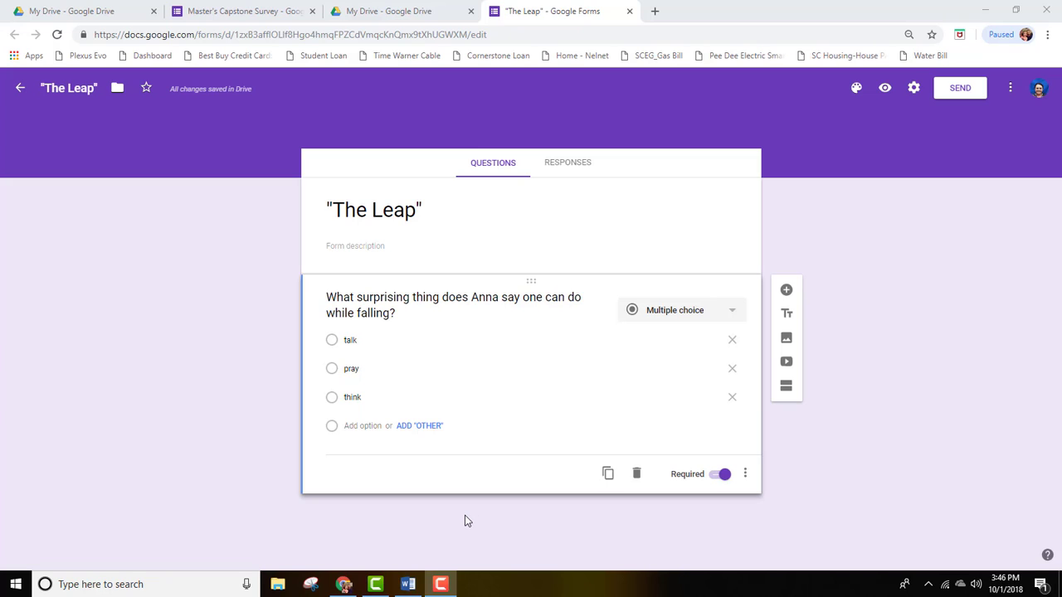
Add "remember" as the fourth answer option of the first question
click(348, 423)
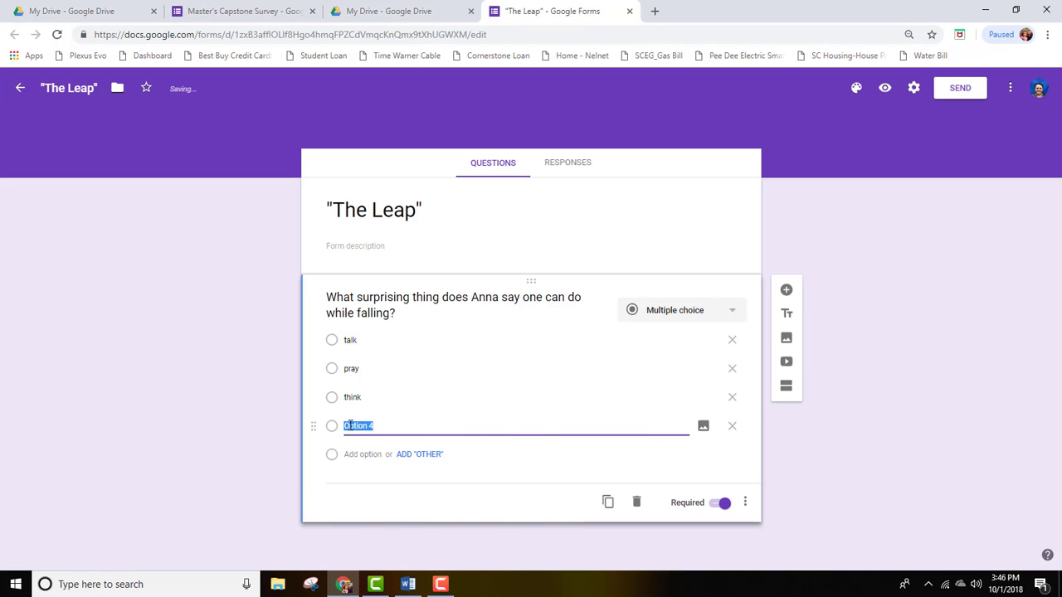
text(remb)
key(BackSpace)
text(ember)
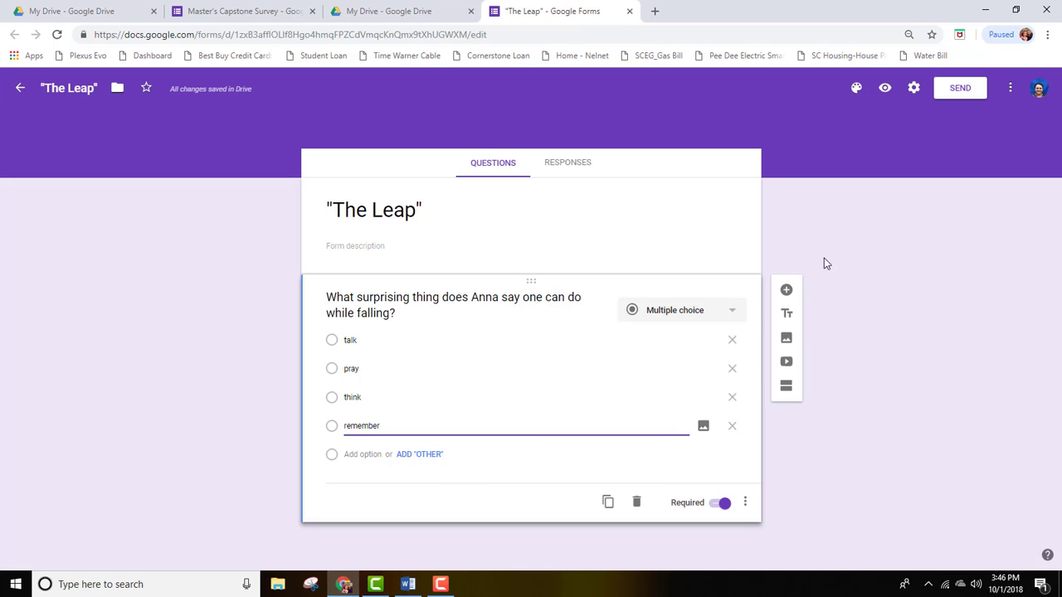
Add a second question to the form with the Multiple choice type
click(787, 291)
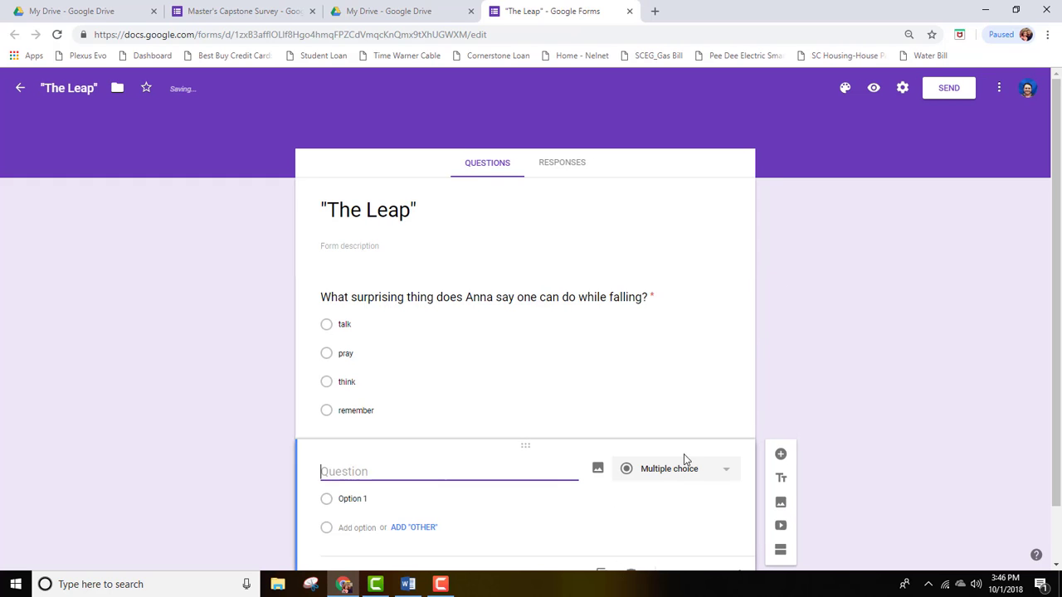
click(728, 473)
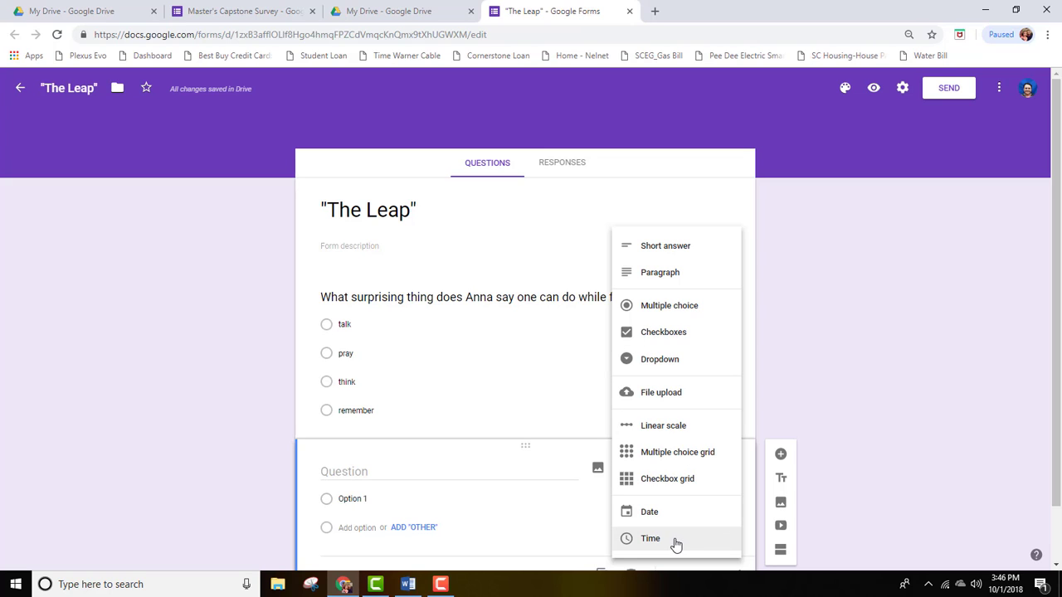
click(693, 309)
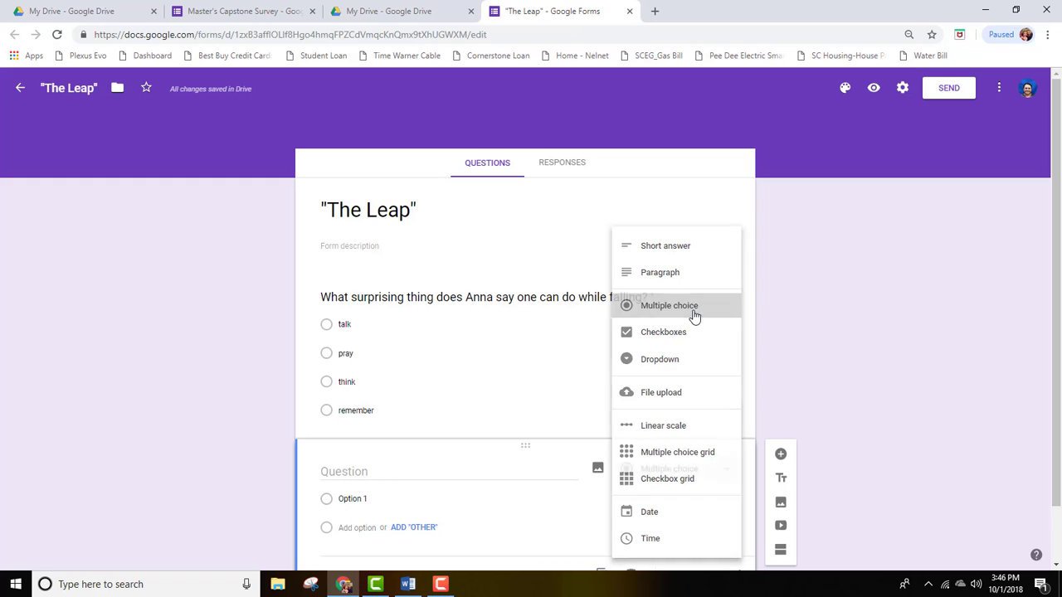
Copy the text of question 2 from the Word quiz and paste it as the new form question's title
click(407, 584)
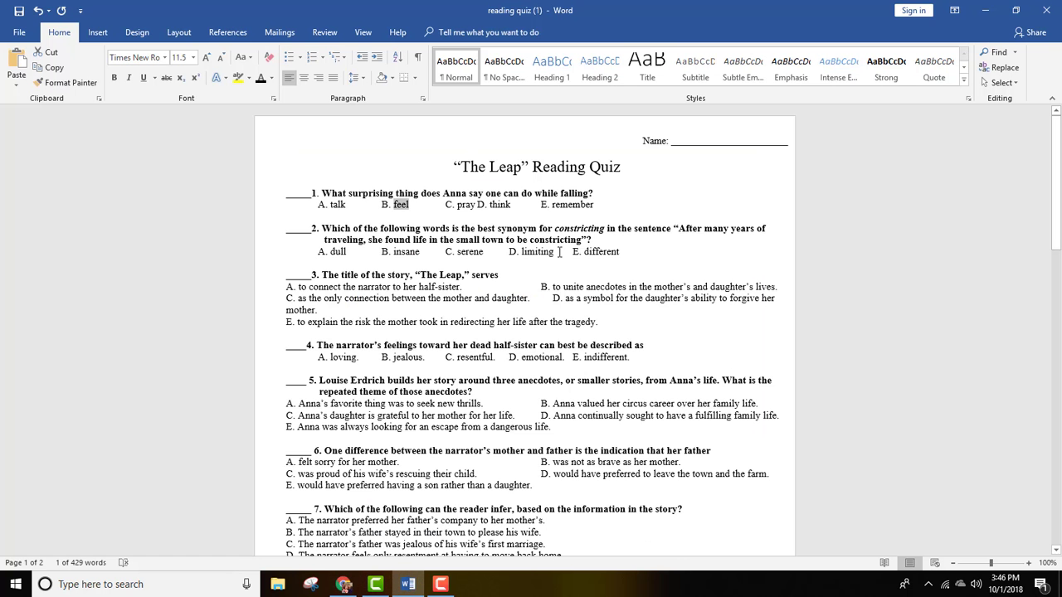
drag(599, 239, 330, 230)
key(ctrl+c)
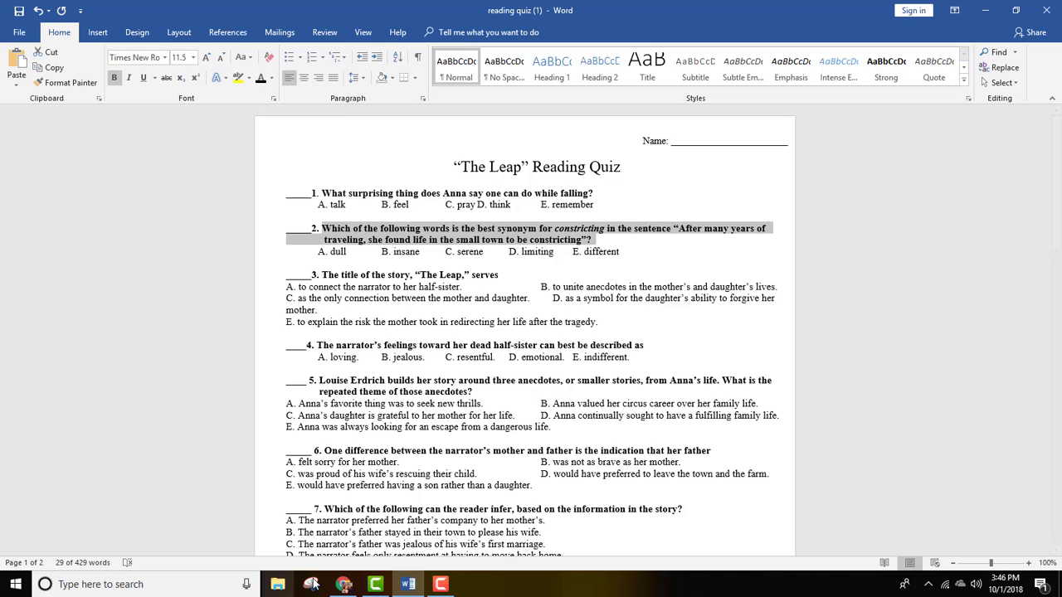
click(344, 584)
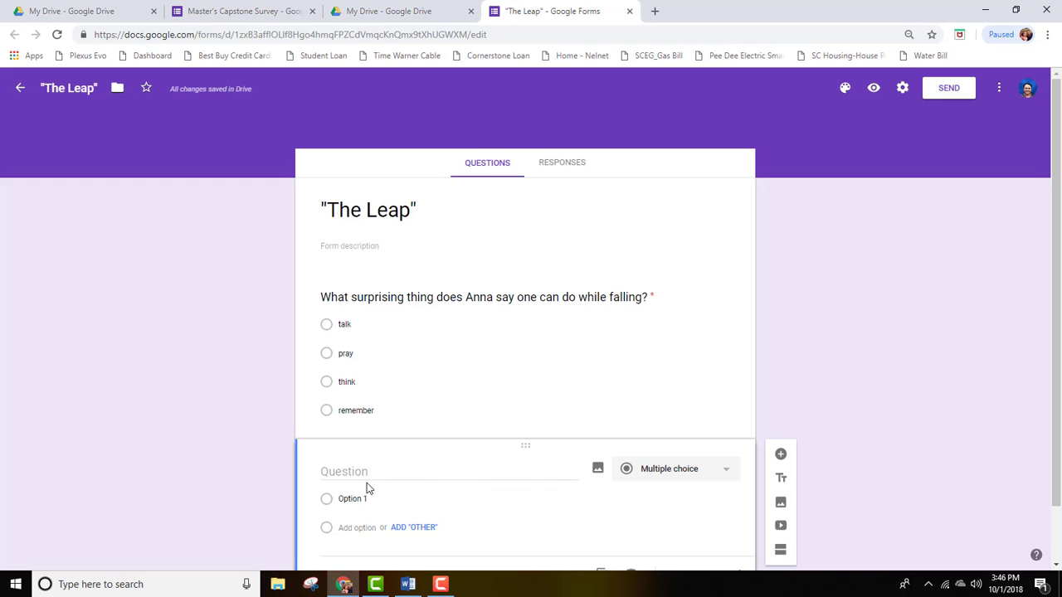
key(ctrl+v)
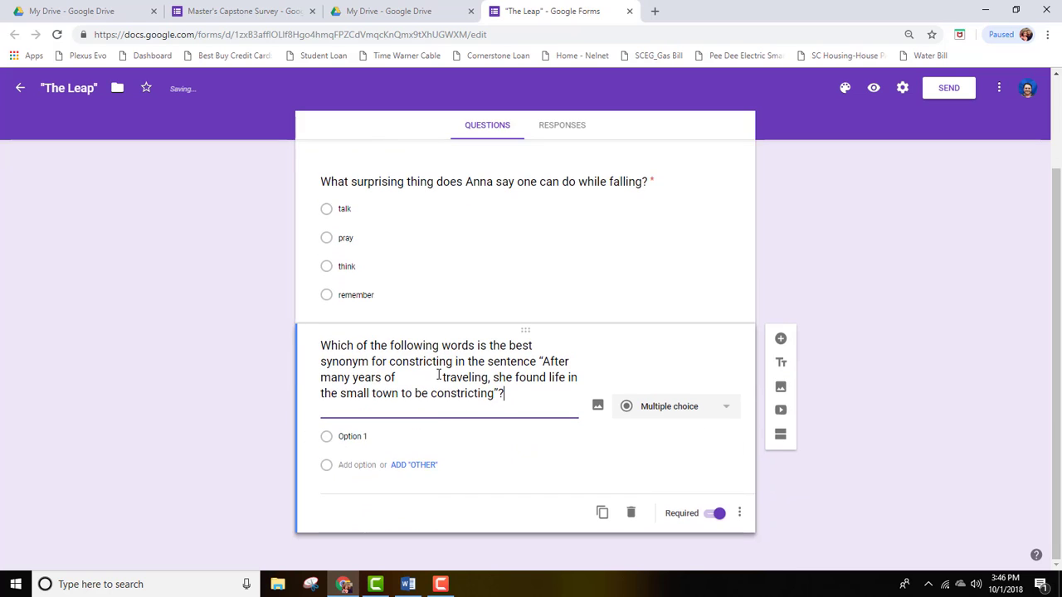
Remove the extra spaces before "traveling" in the second question's text
click(441, 377)
key(BackSpace)
key(BackSpace)
key(BackSpace)
key(BackSpace)
key(BackSpace)
key(BackSpace)
key(BackSpace)
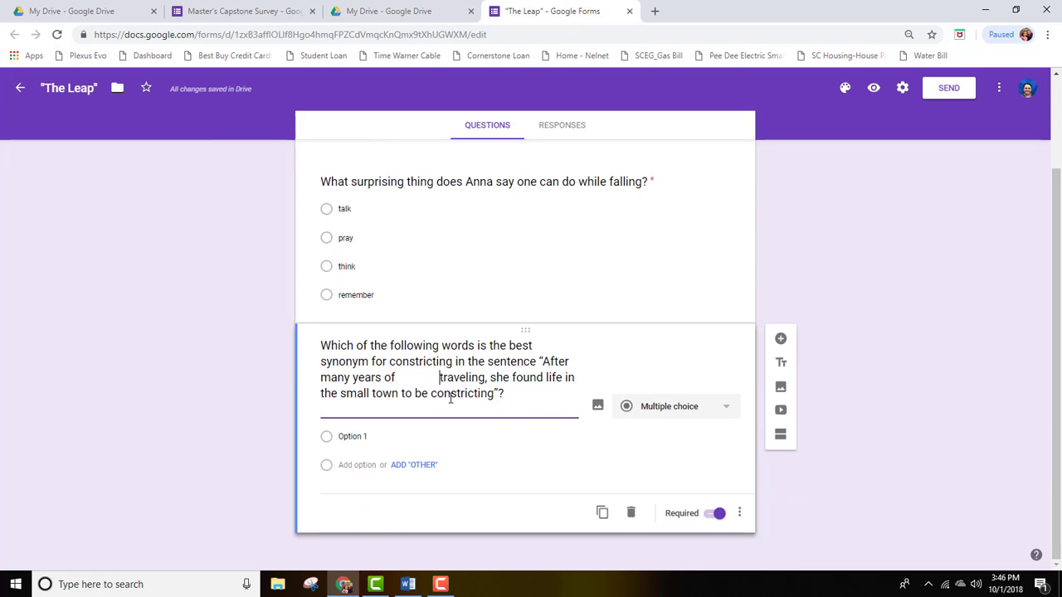
key(BackSpace)
key(BackSpace)
key(BackSpace)
key(BackSpace)
key(BackSpace)
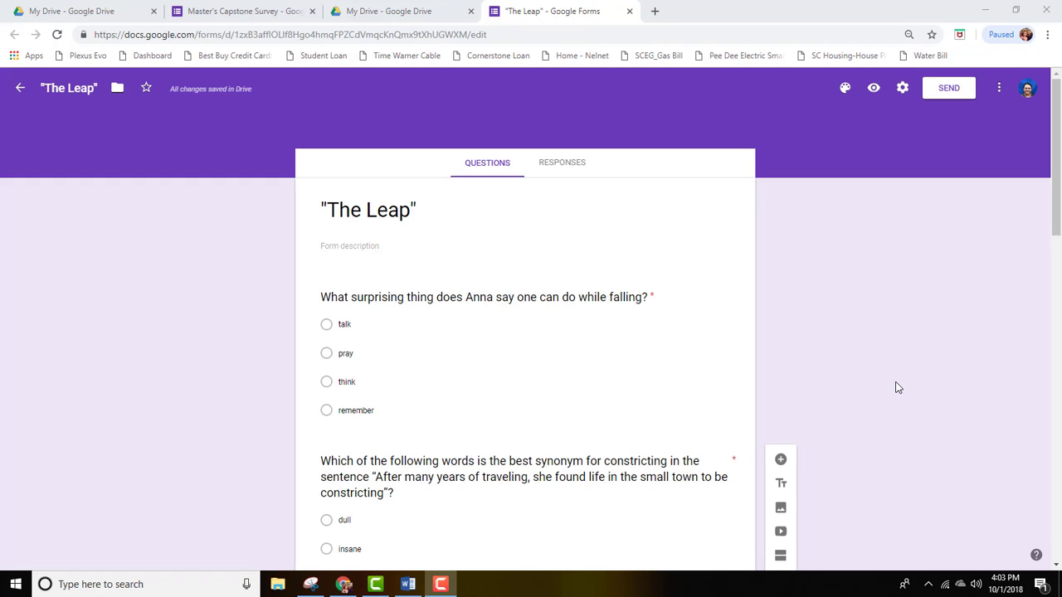
scroll(898, 386, down, 7)
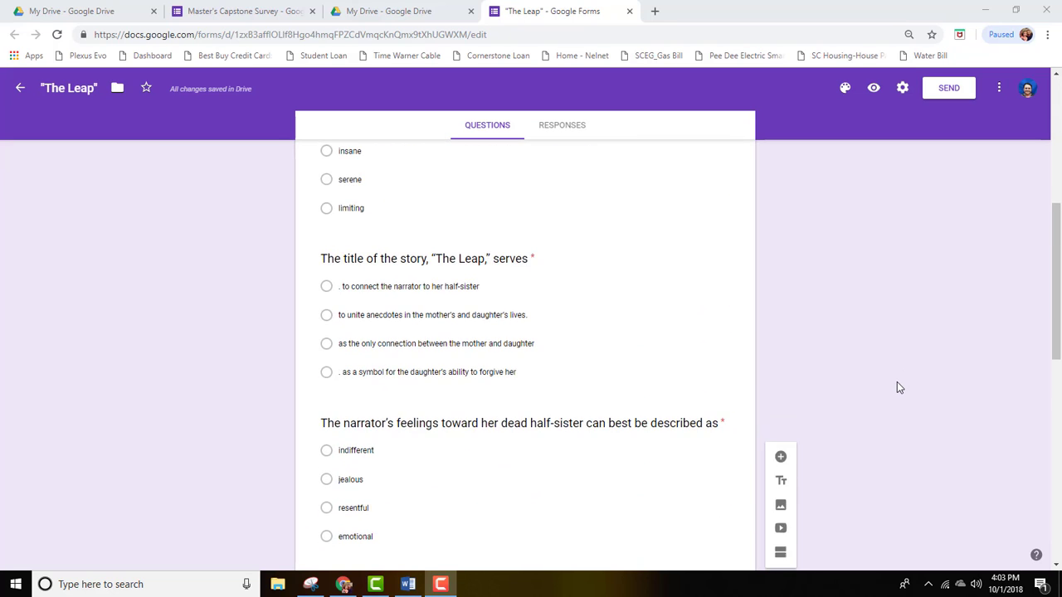
scroll(901, 388, down, 5)
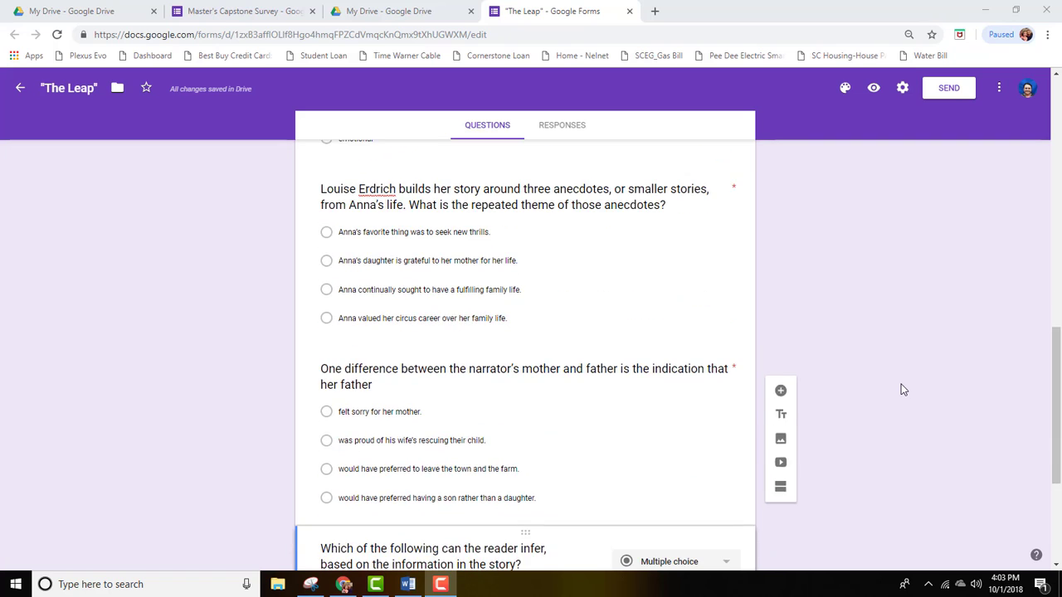
Switch to the Word quiz and copy the written-response prompt "Identify the leaps within the story. Which were literal? Which were figurative?"
scroll(902, 390, down, 2)
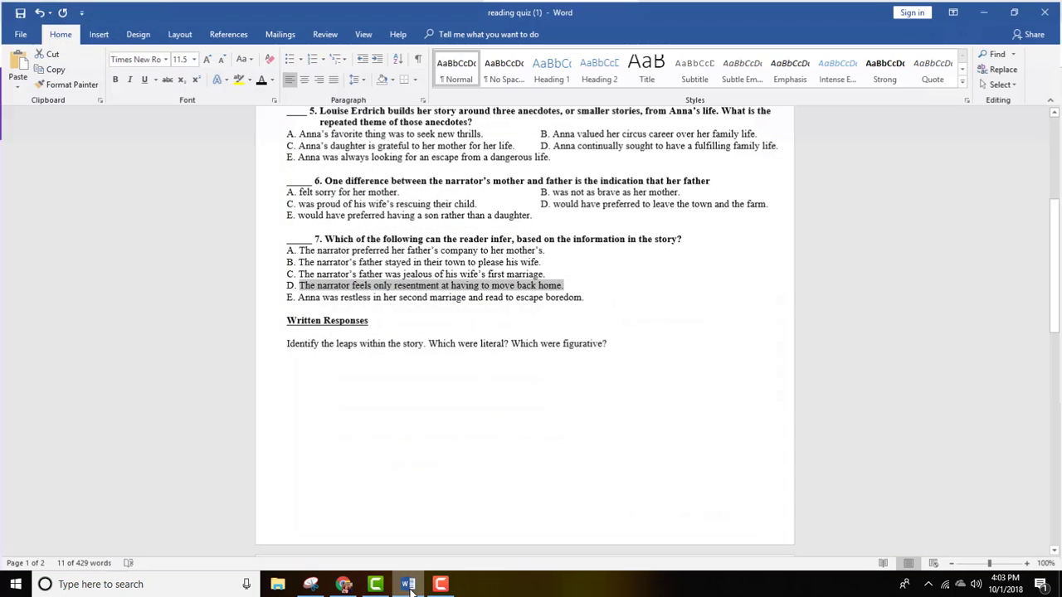
click(407, 584)
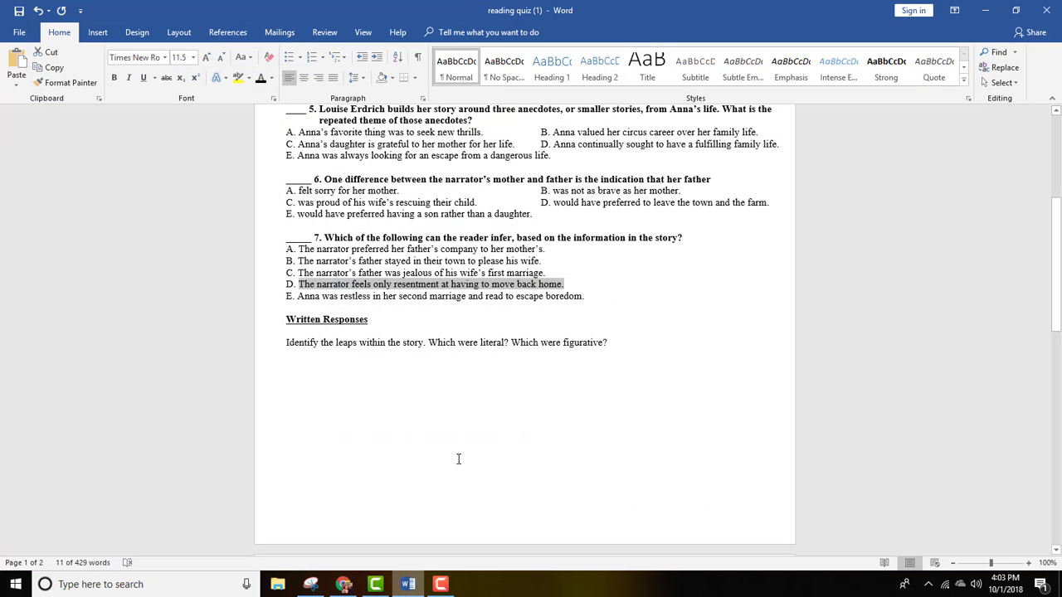
drag(638, 341, 284, 345)
key(ctrl+c)
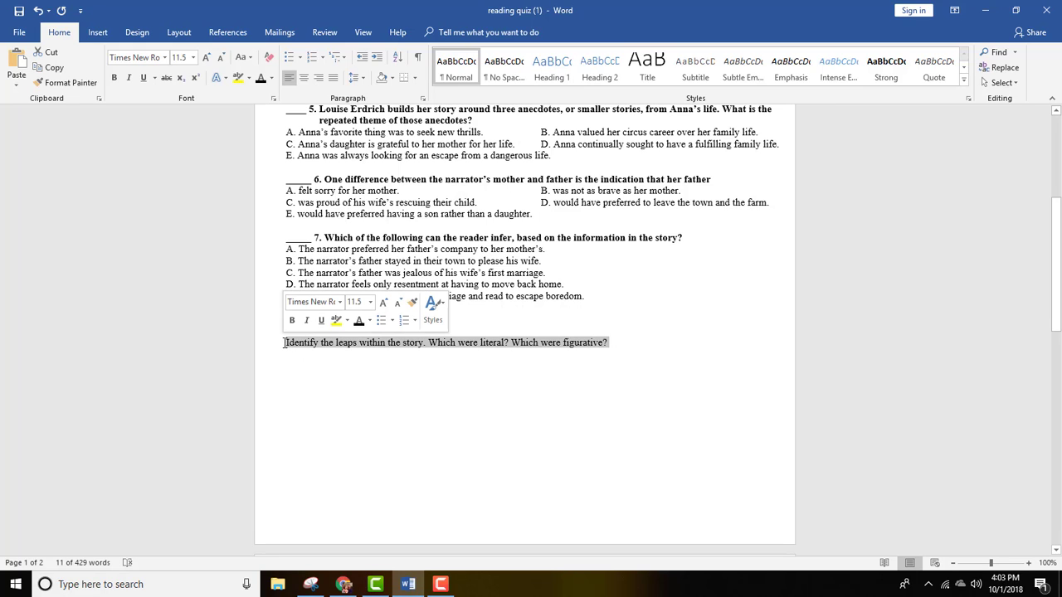
Return to the form and add a new question at its end with the Paragraph type
click(342, 585)
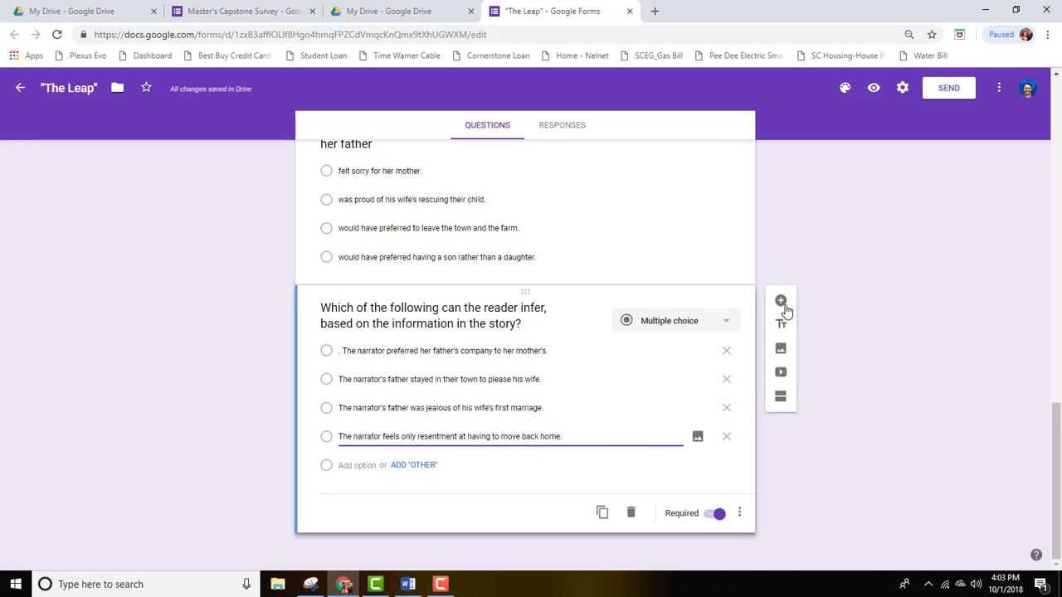
click(780, 305)
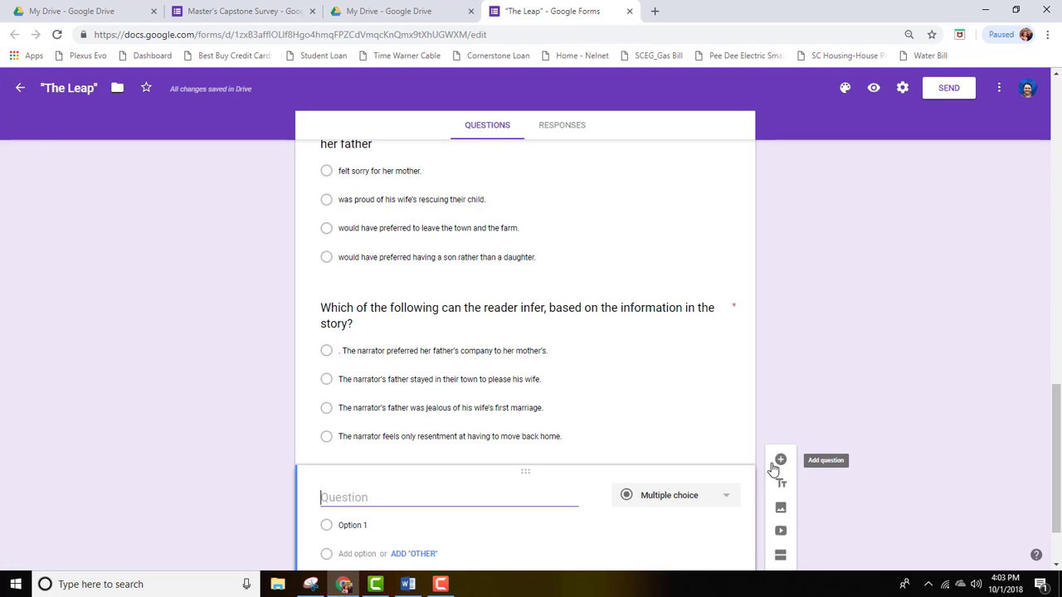
click(689, 502)
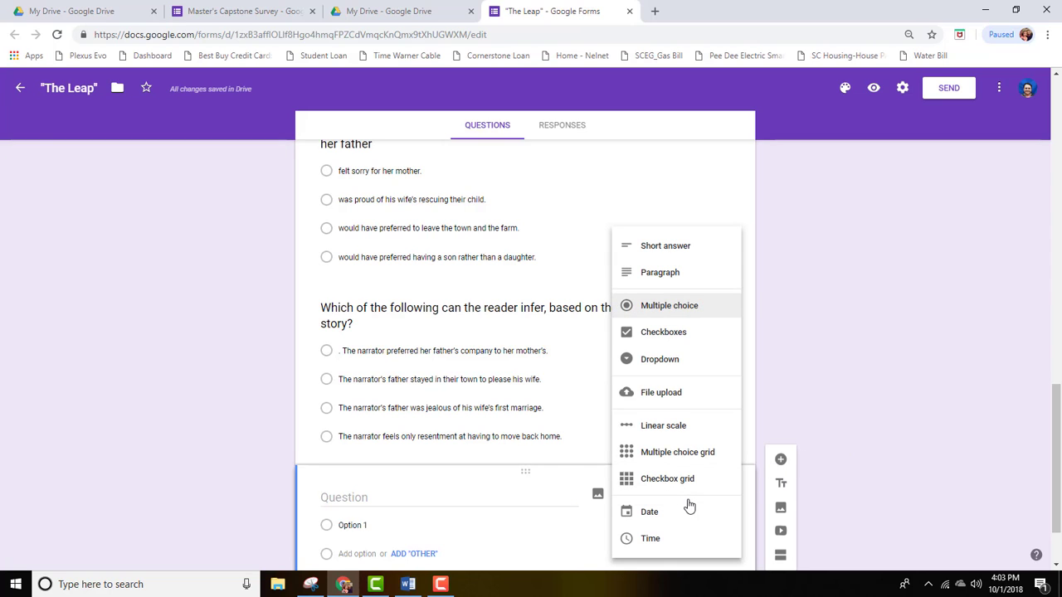
click(674, 283)
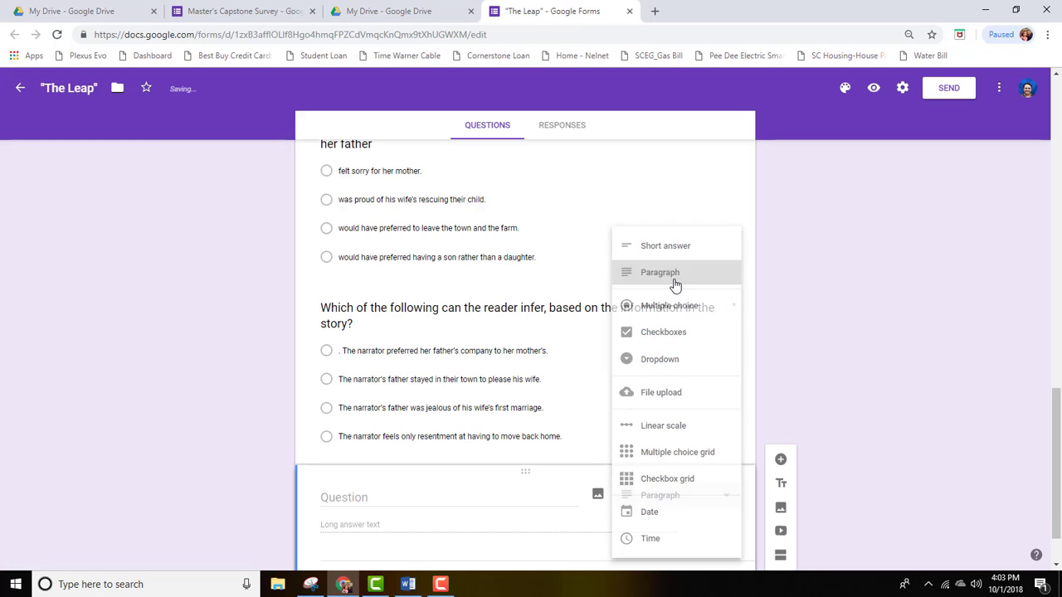
Paste the copied written-response prompt as the title of the new Paragraph question
click(346, 501)
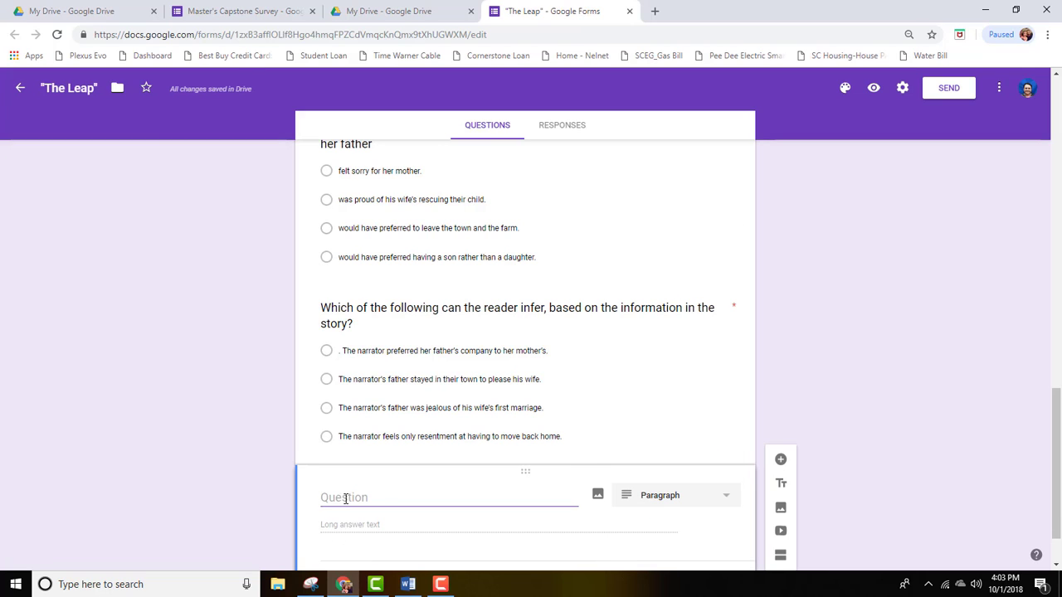
key(ctrl+v)
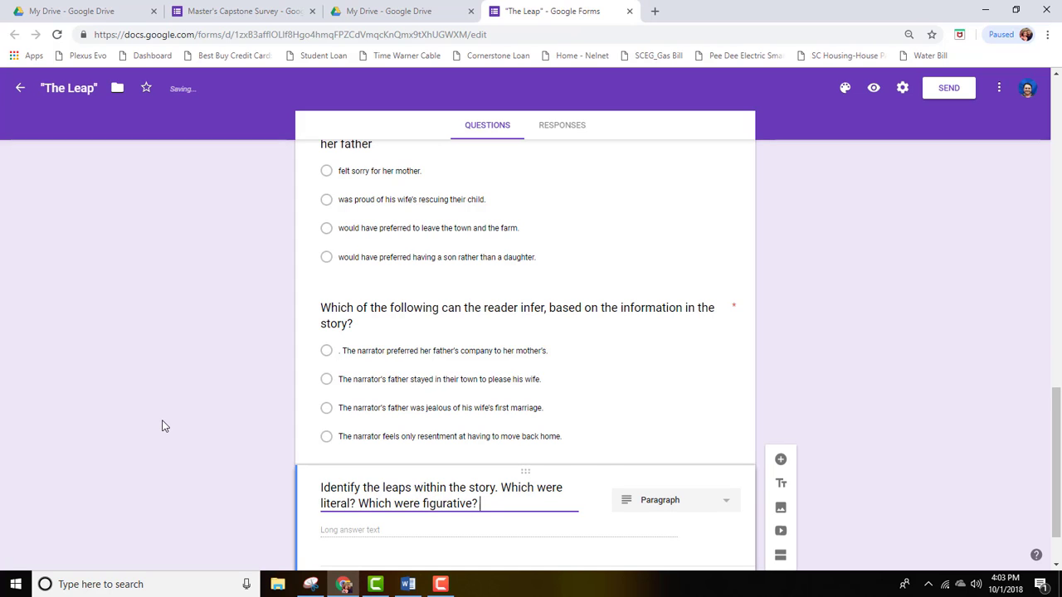
scroll(297, 443, down, 1)
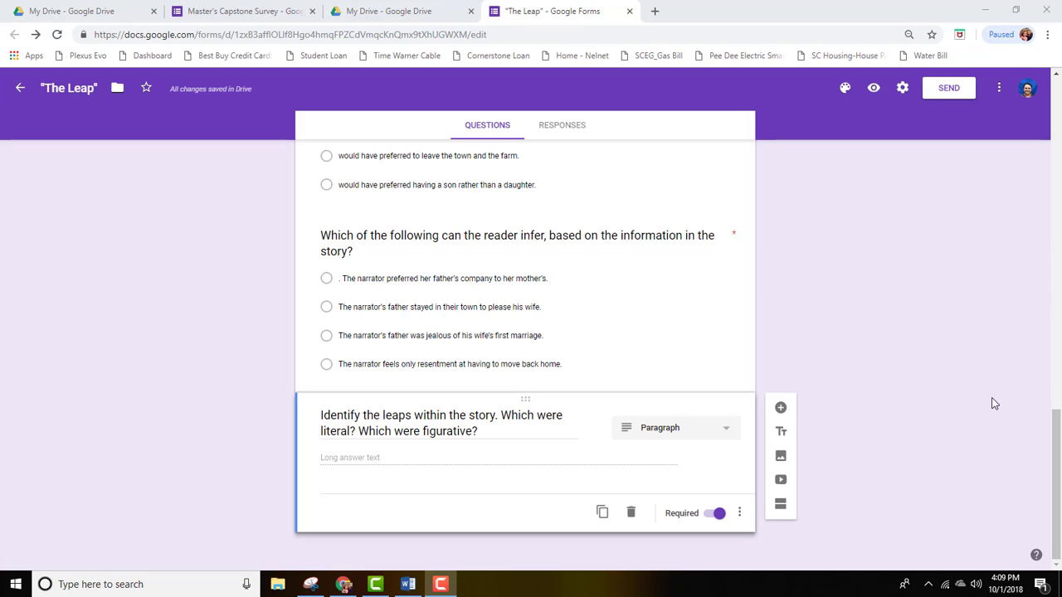
Set the form to collect email addresses, limit to 1 response and let respondents see summary charts and text responses, and save
click(906, 93)
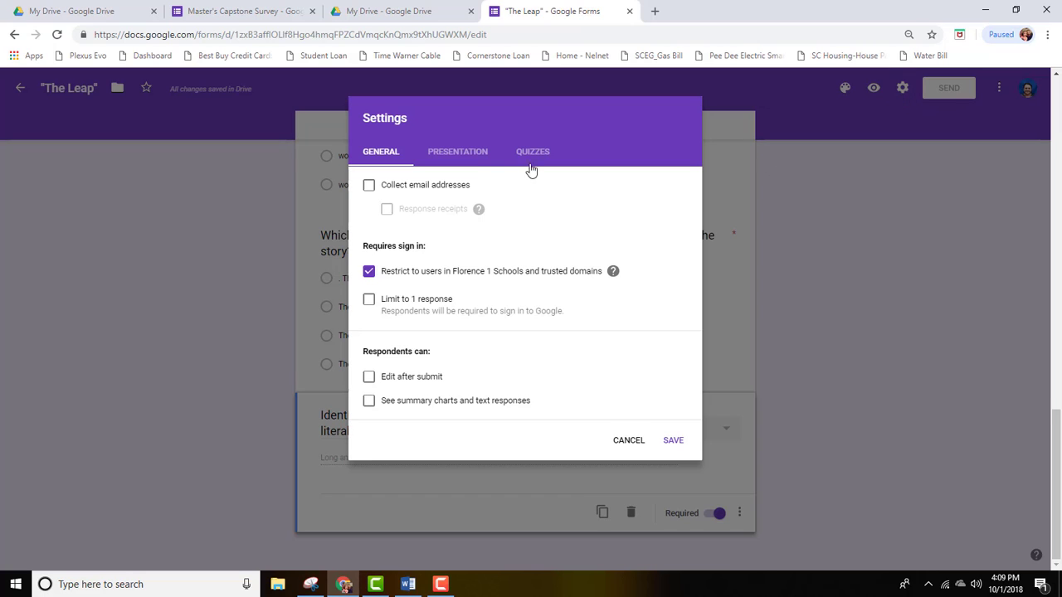
click(370, 187)
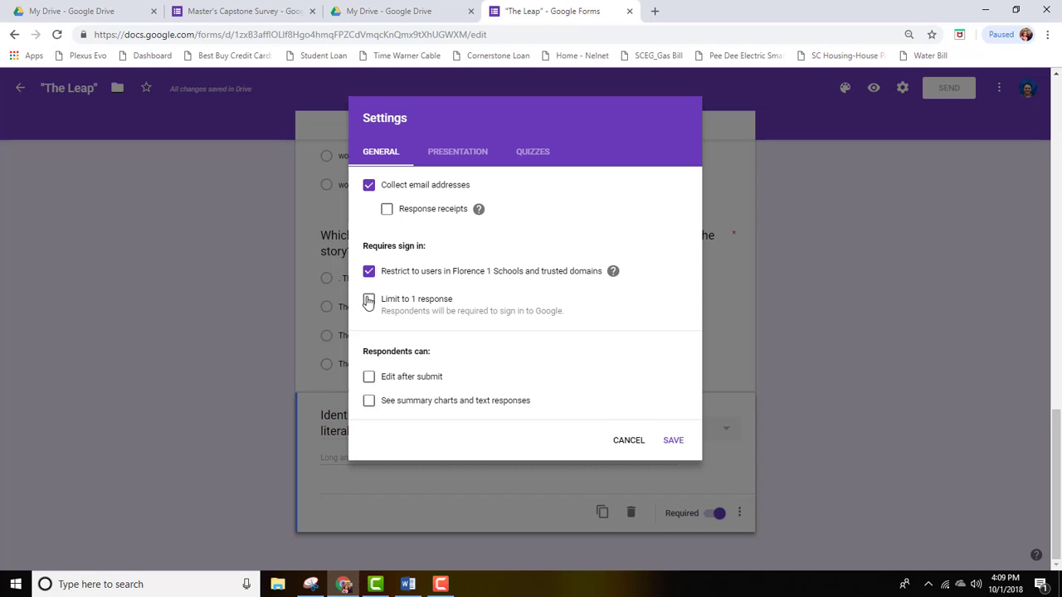
click(369, 300)
click(369, 402)
click(676, 445)
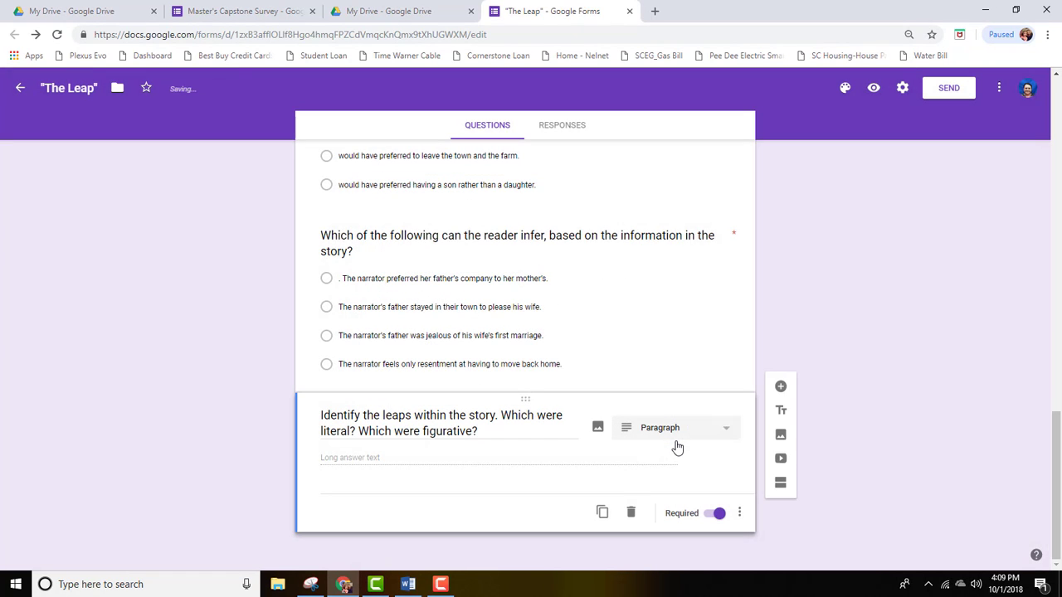
Turn the form into a quiz in its settings and save the change
click(903, 88)
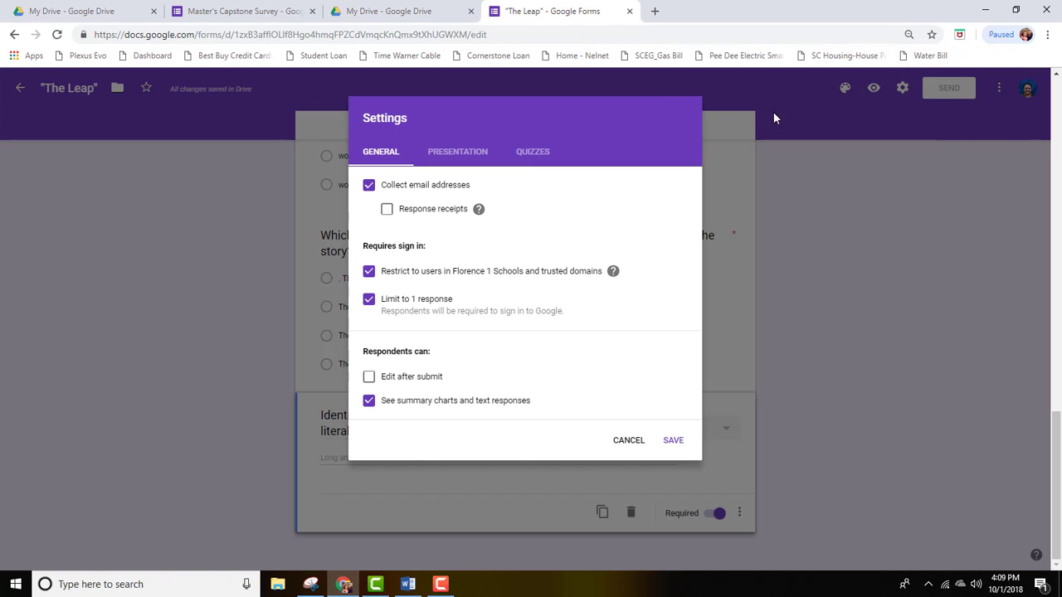
click(535, 155)
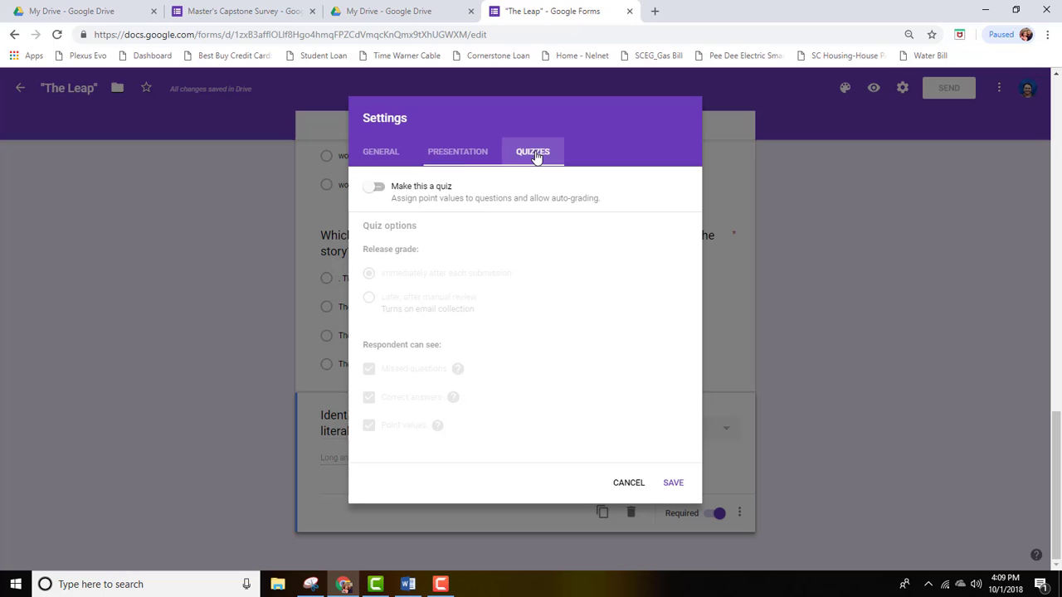
click(369, 190)
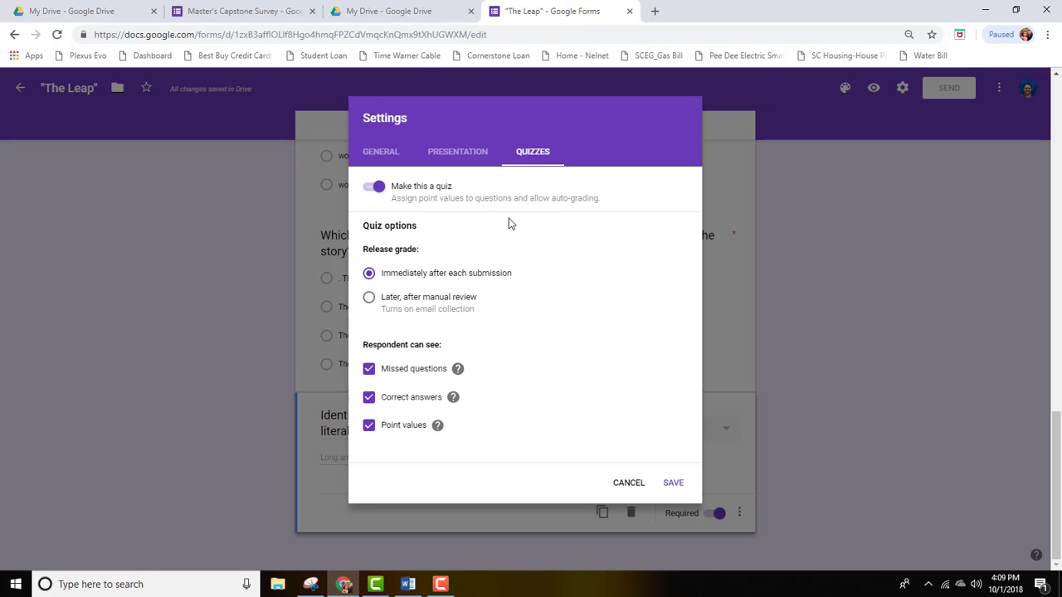
click(673, 484)
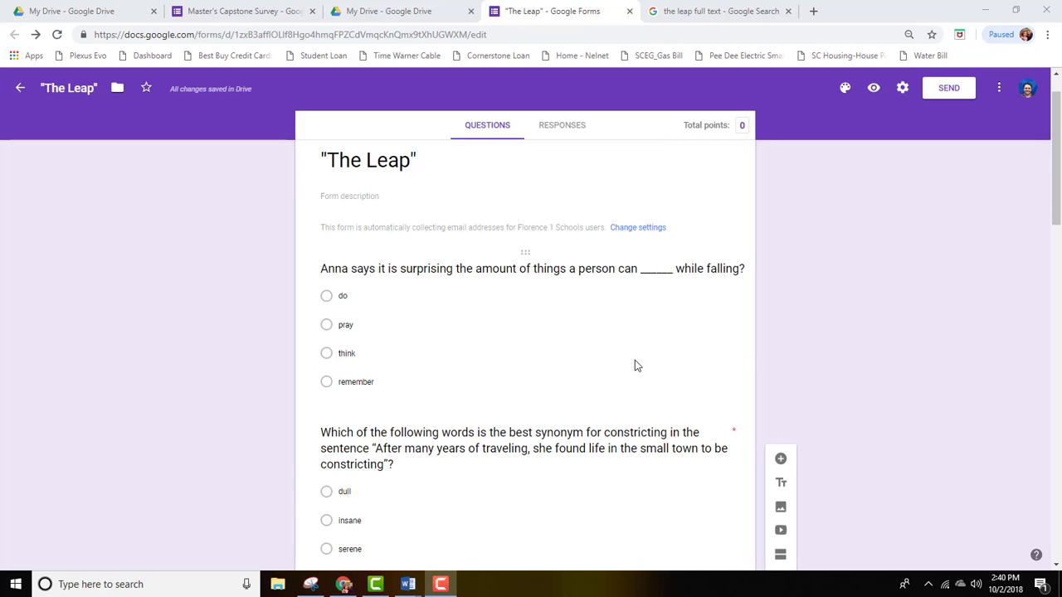
Make the first question, about what a person can do while falling, required
click(548, 316)
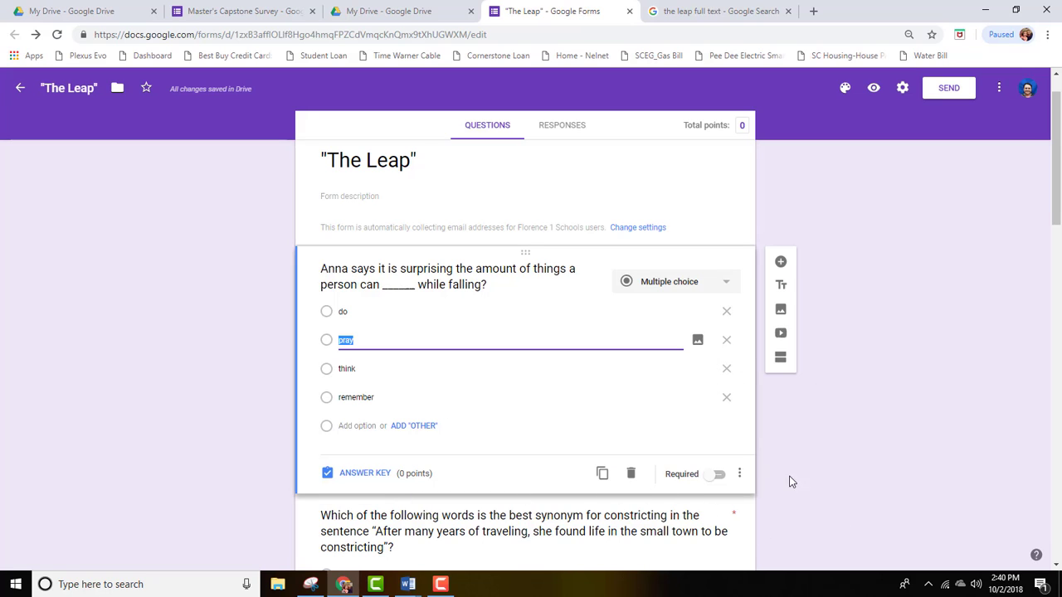
click(716, 476)
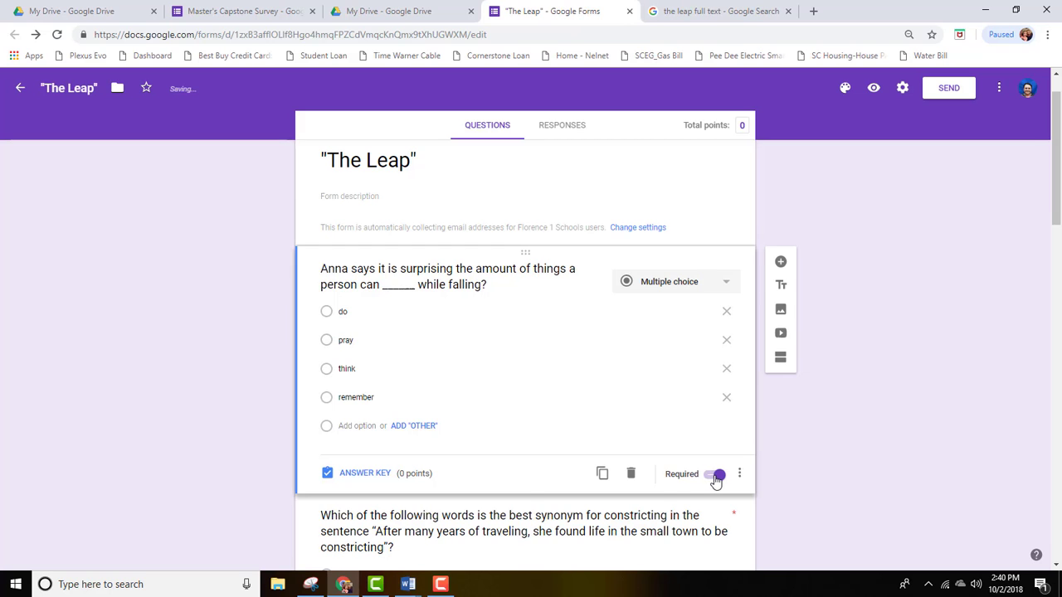
Go through the remaining multiple-choice questions one by one to check whether each is set as required
scroll(677, 498, down, 2)
click(684, 481)
scroll(713, 514, down, 2)
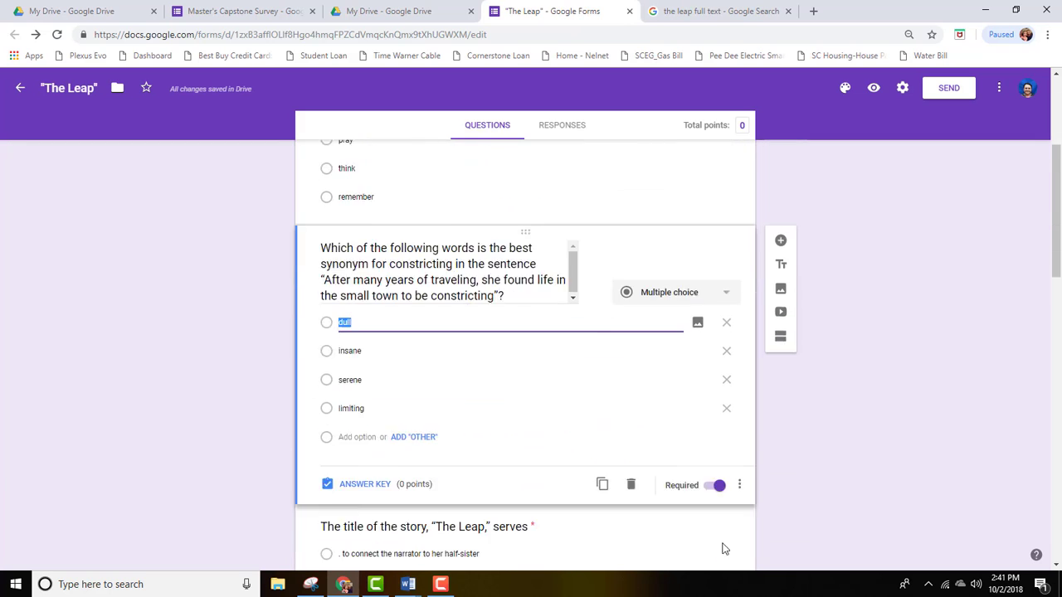
scroll(716, 451, down, 2)
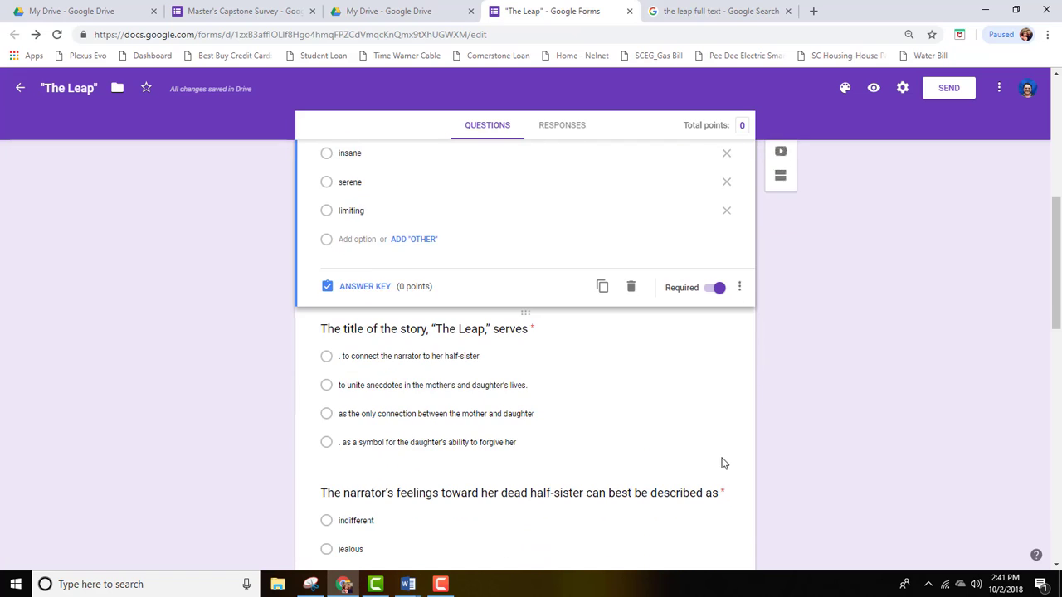
click(670, 435)
scroll(673, 437, down, 2)
click(677, 436)
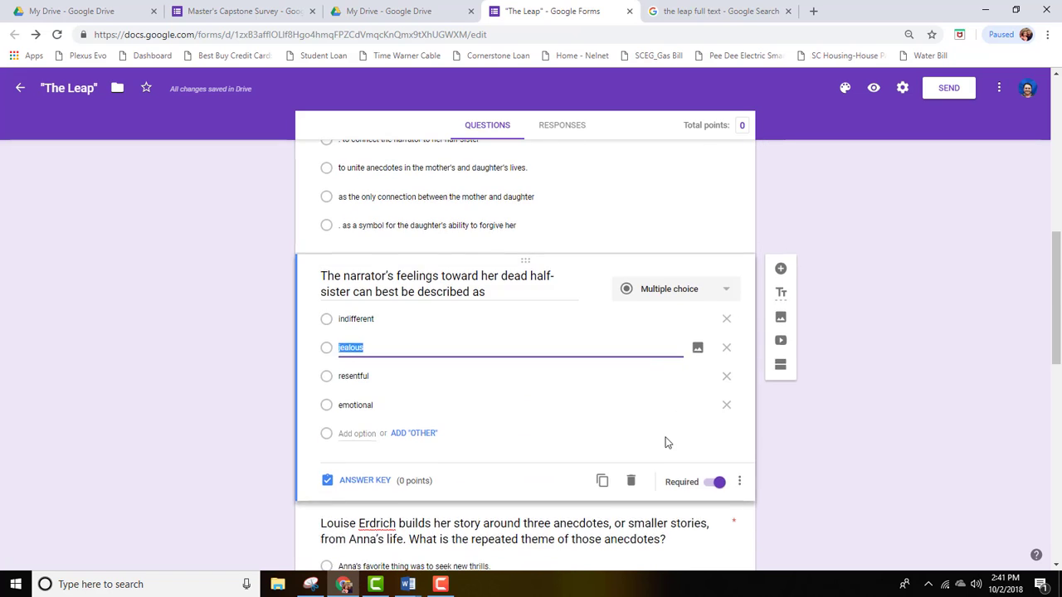
scroll(671, 434, down, 2)
click(672, 436)
scroll(676, 438, down, 4)
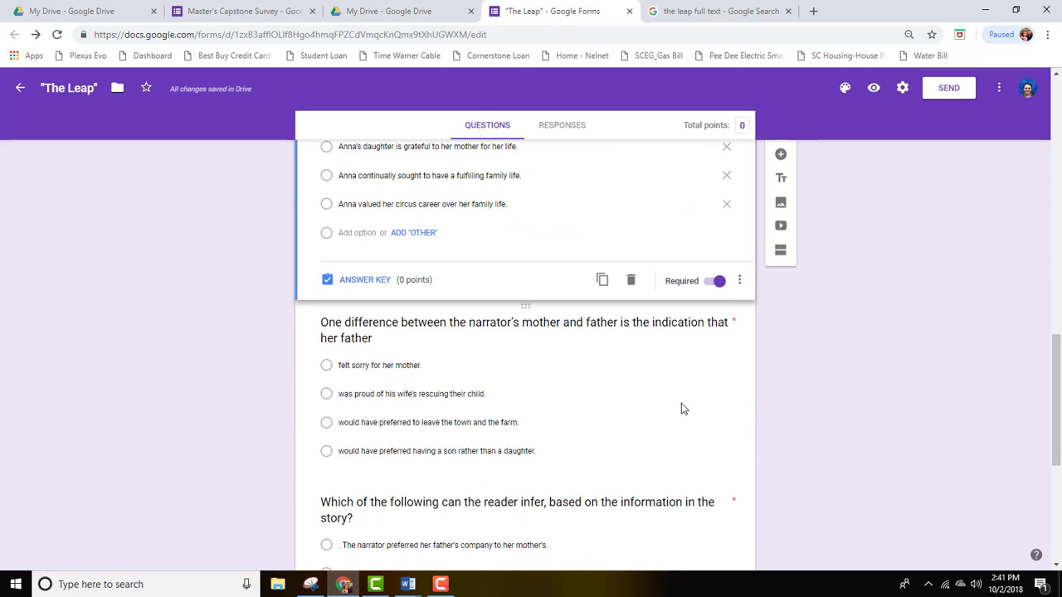
click(681, 403)
scroll(681, 403, down, 2)
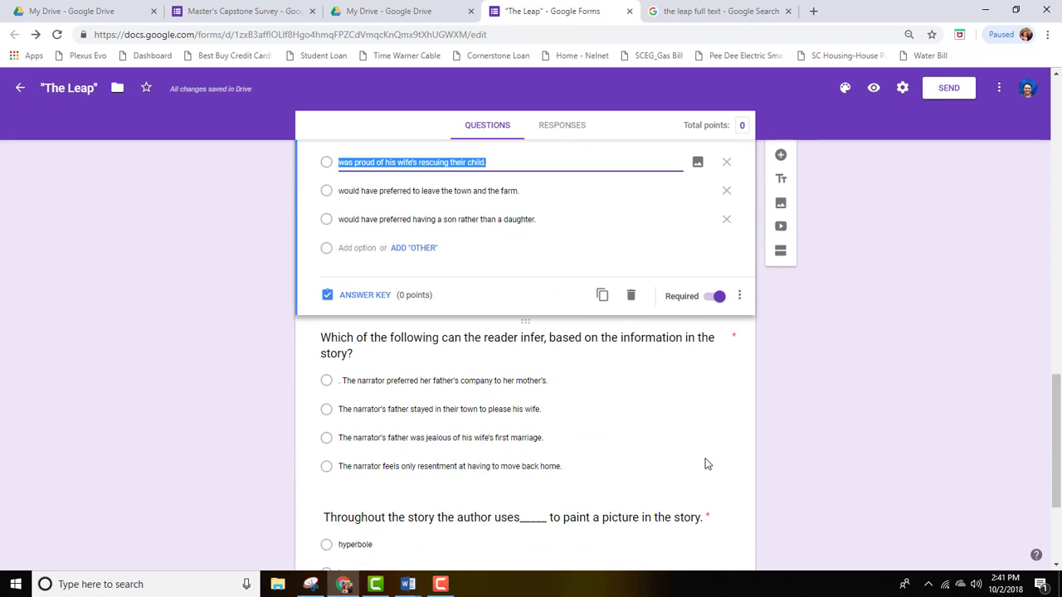
scroll(706, 461, up, 10)
scroll(709, 464, up, 10)
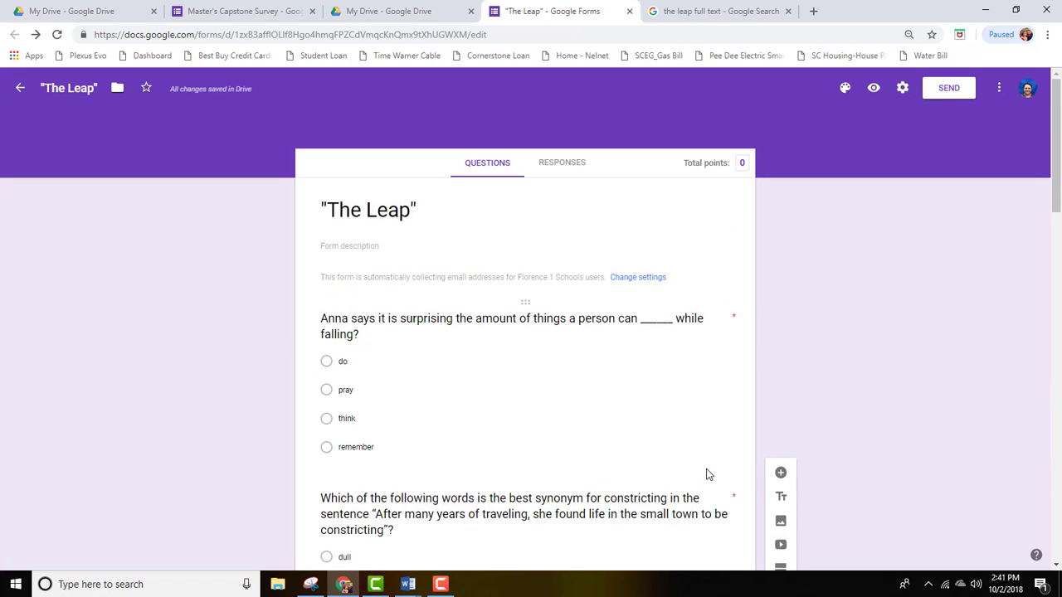
In the first question's answer key, assign 10 points and mark "do" as the correct answer
click(491, 389)
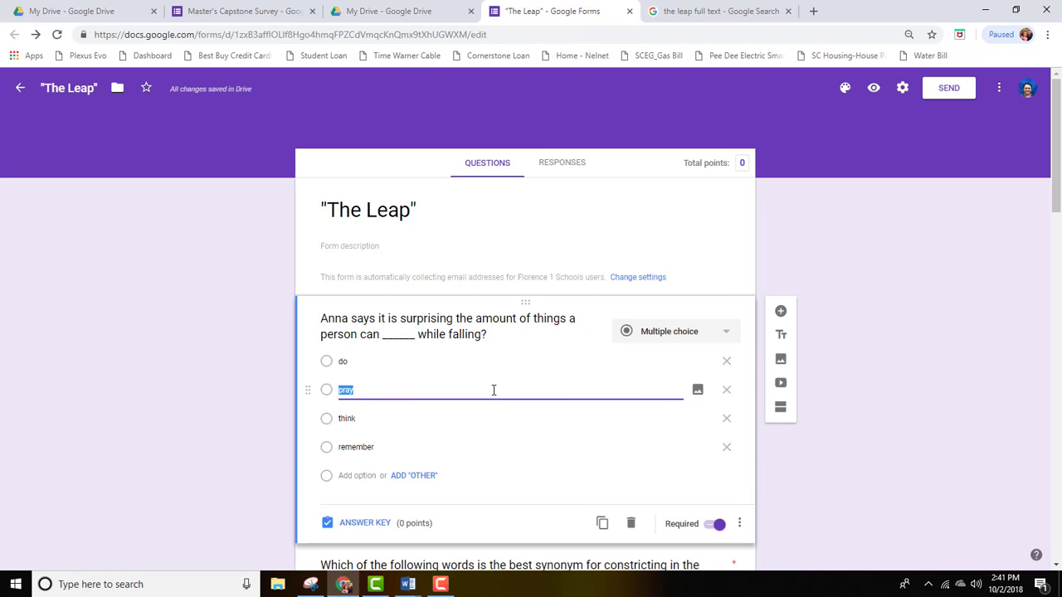
click(365, 524)
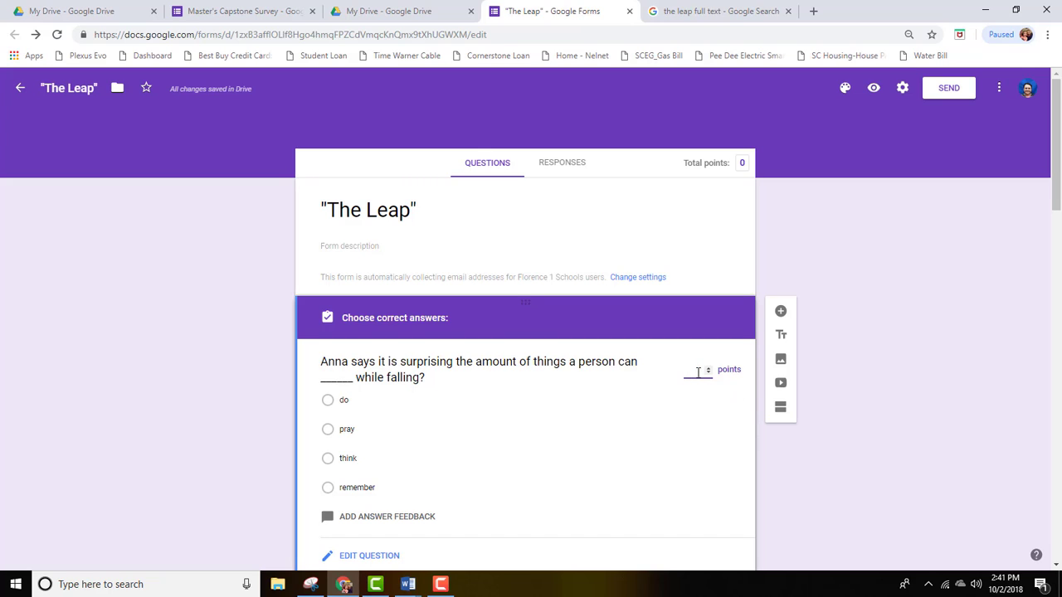
text(10)
click(327, 401)
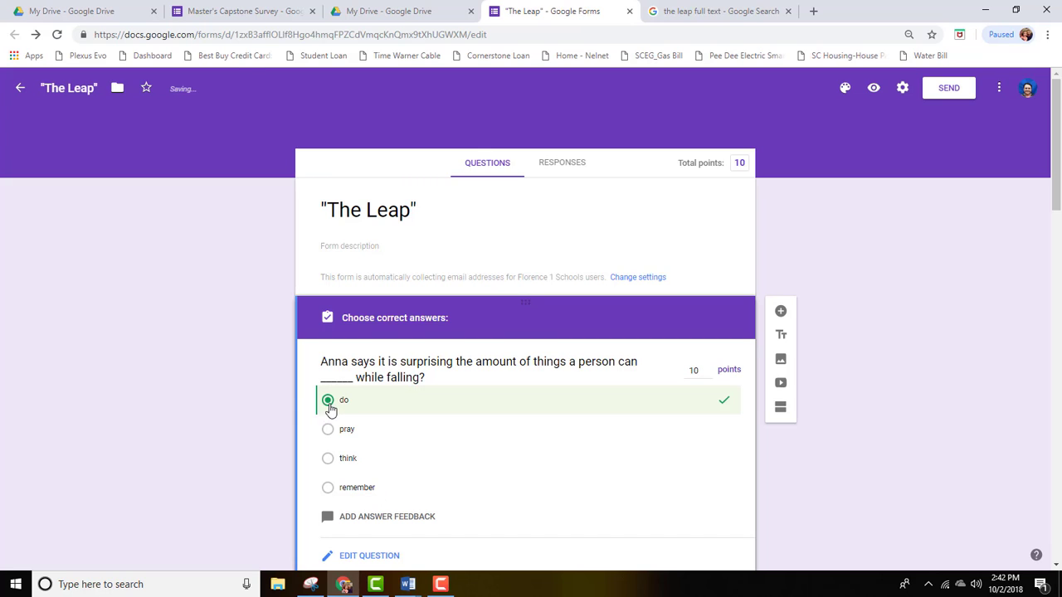
Open answer feedback for the first question and copy the first sentence of paragraph 9 from the the_leap_erdrich document in Word
click(387, 523)
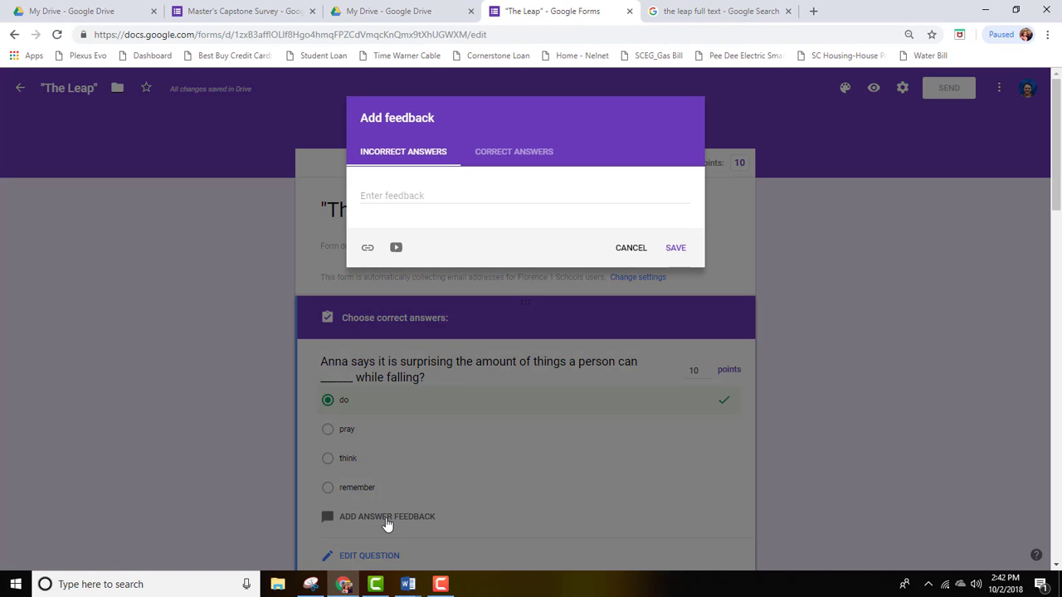
mouse_move(407, 584)
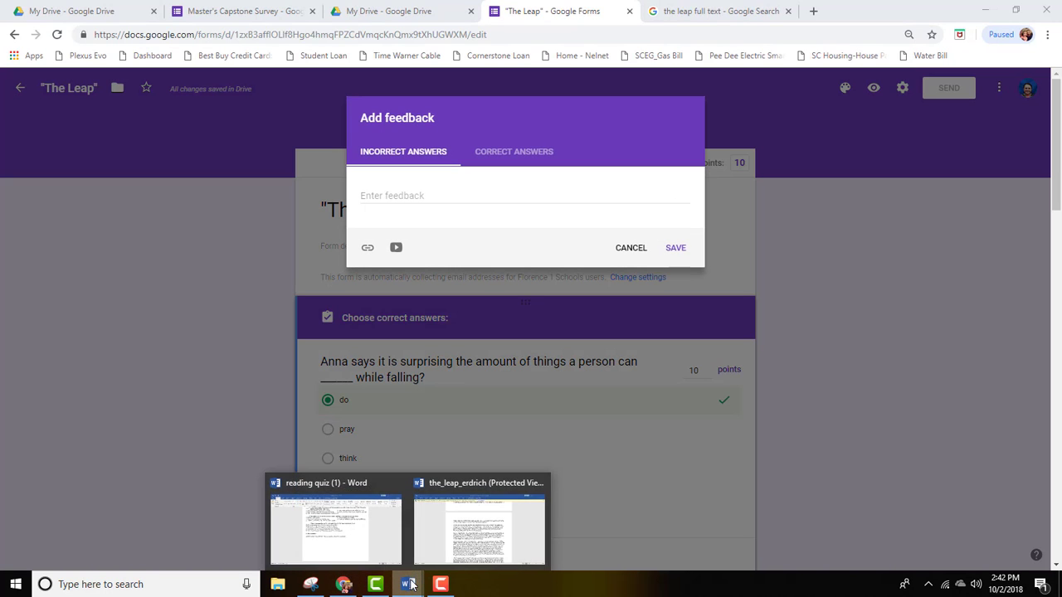
click(469, 525)
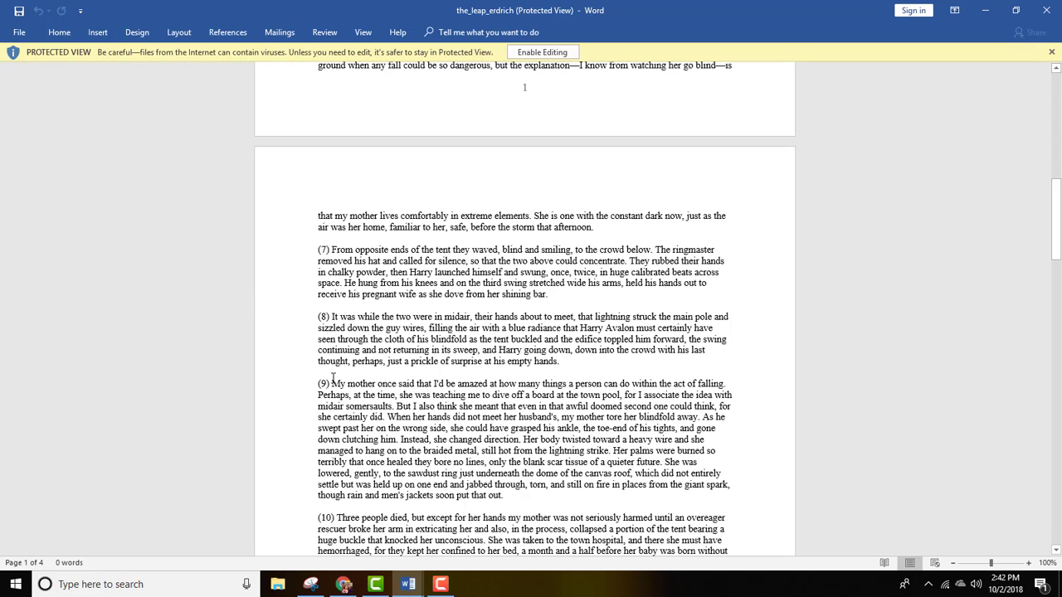
drag(336, 384, 361, 395)
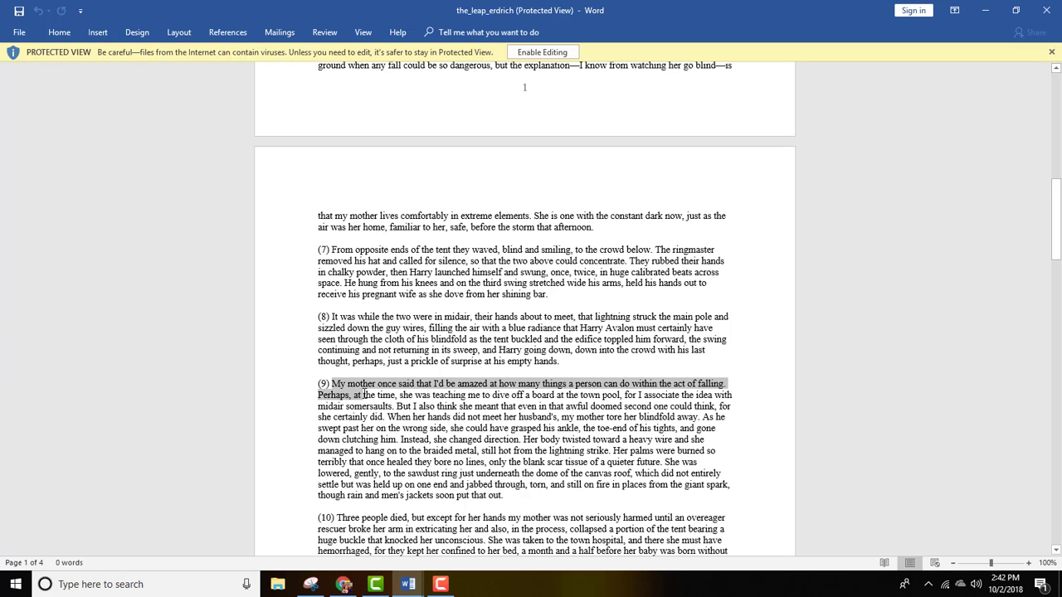
drag(364, 395, 731, 386)
key(ctrl+c)
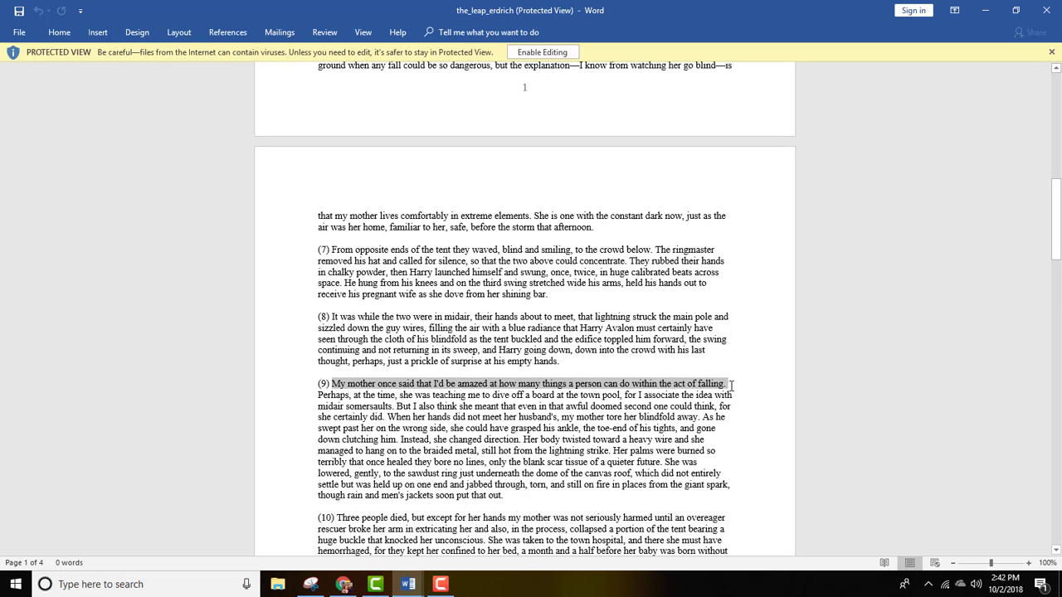
Return to the form and paste the copied story sentence as the feedback for incorrect answers
key(alt+Tab)
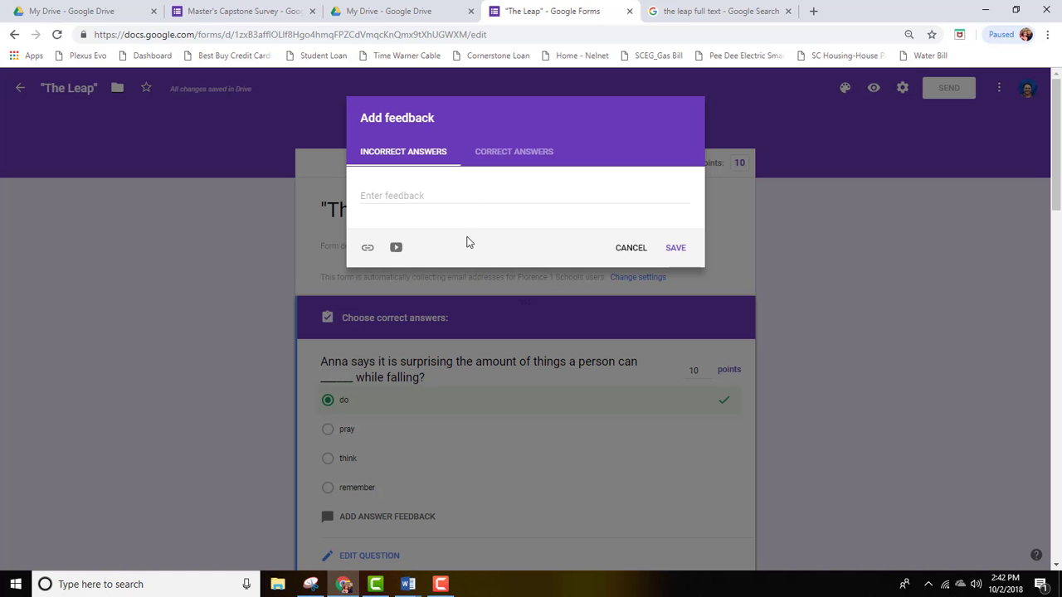
click(380, 199)
key(ctrl+v)
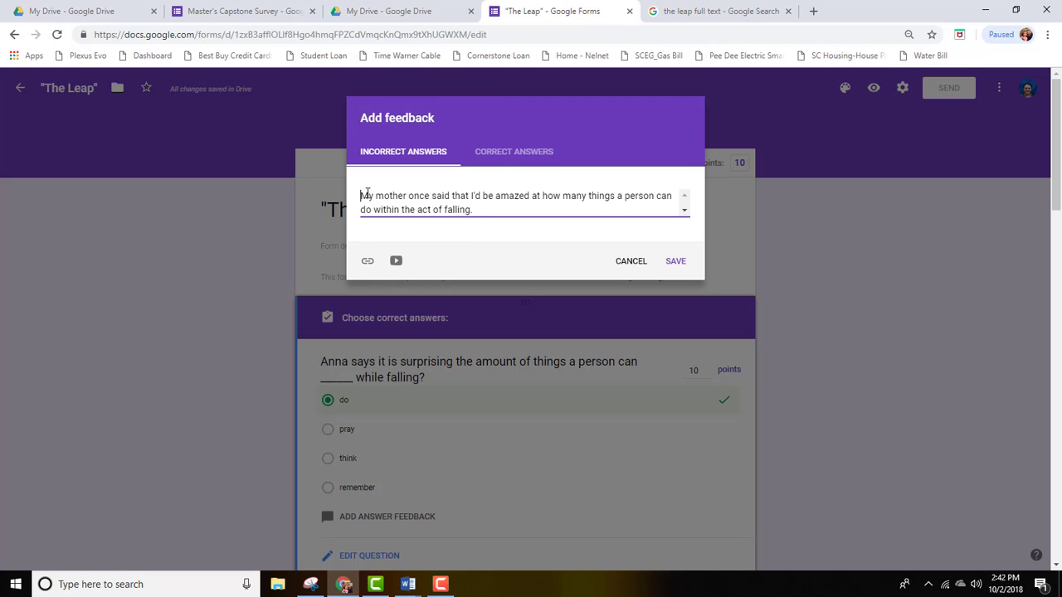
Enclose the incorrect-answer feedback sentence in quotation marks, add the citation "(Erdrich)." after it, and save the feedback
text(")
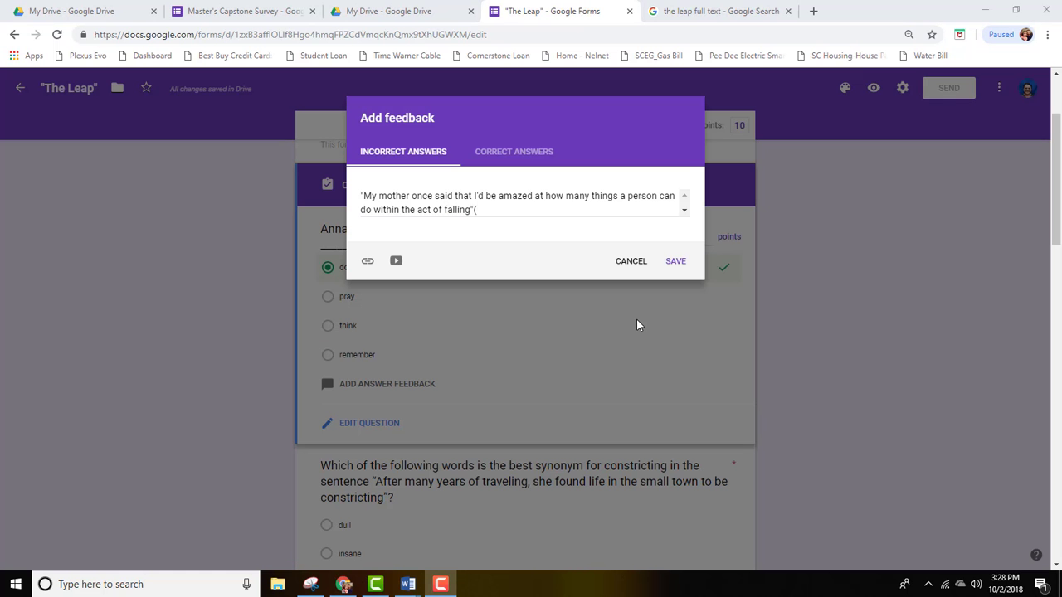
click(486, 207)
text(E)
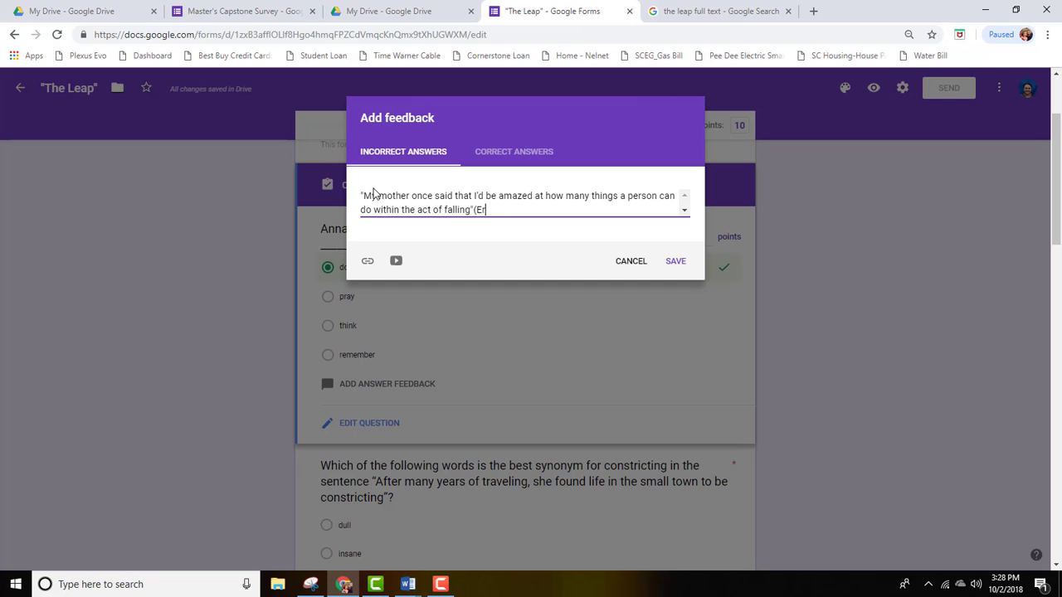
text(rdrich).)
click(676, 261)
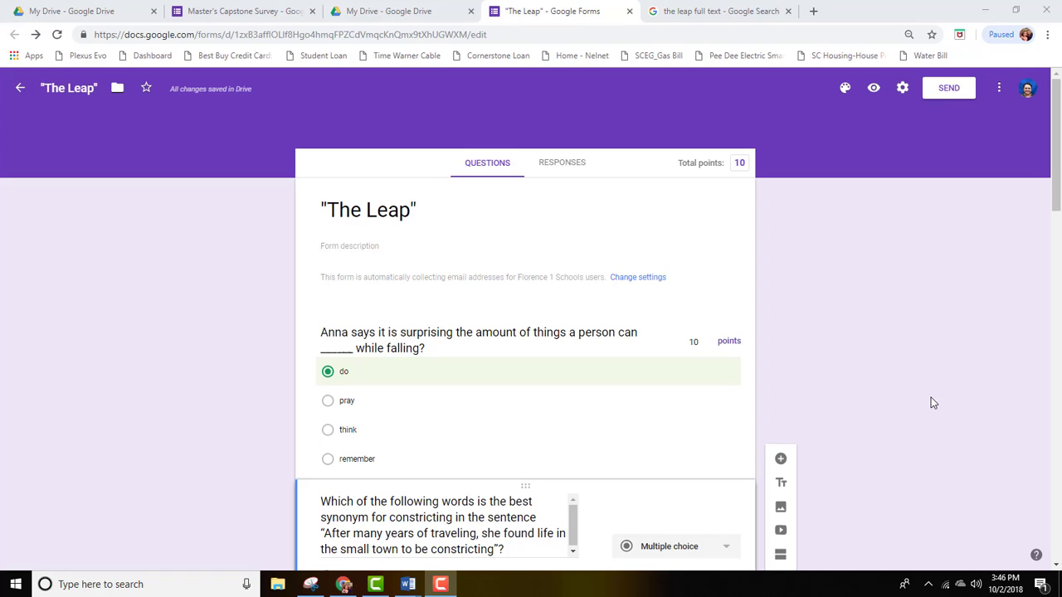
Get a shareable link to the form with the URL shortened and copy it
click(949, 90)
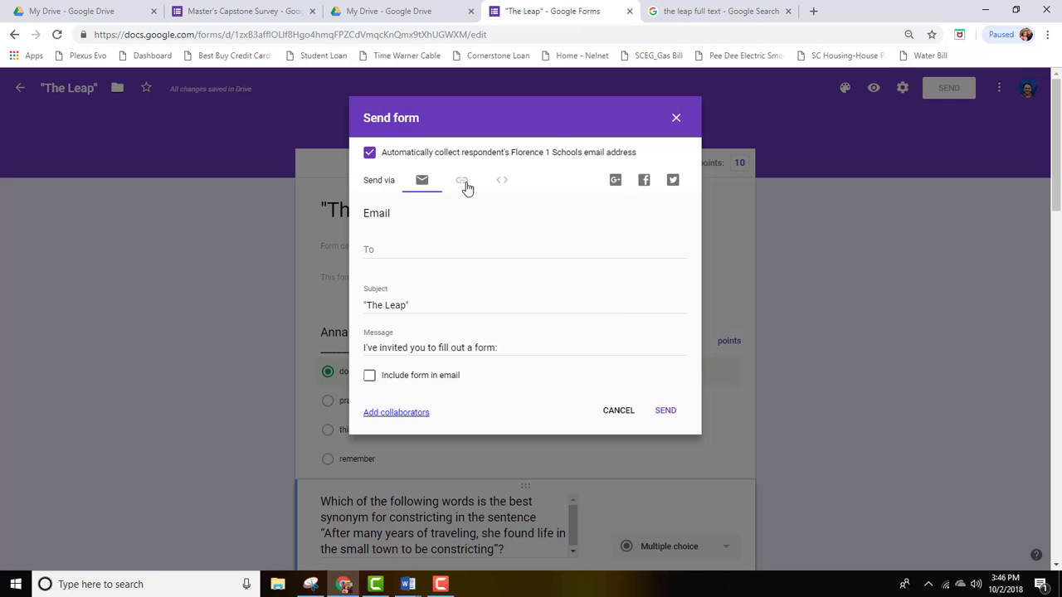
click(463, 184)
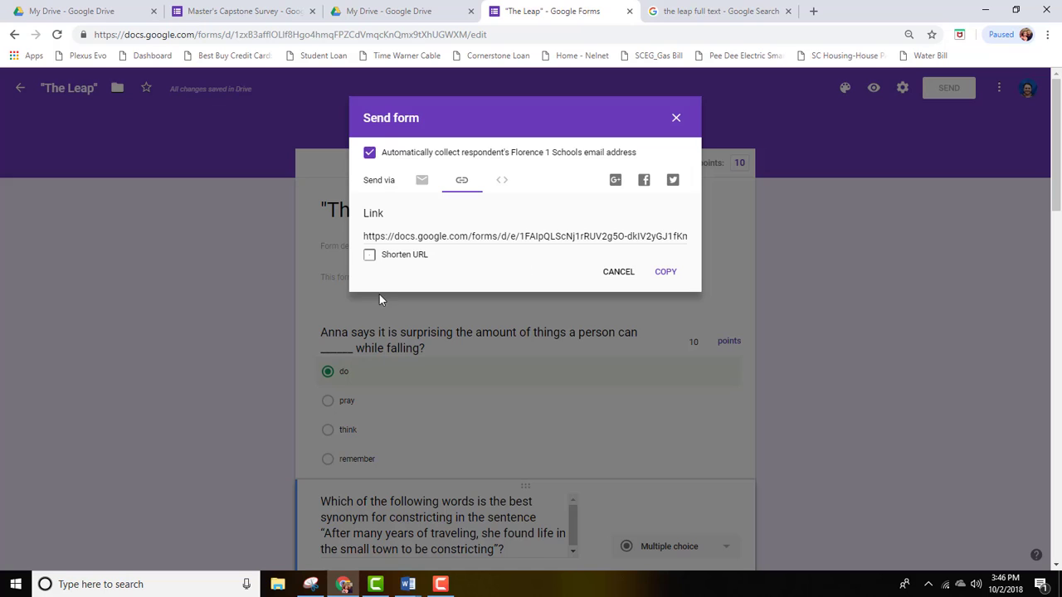
click(366, 260)
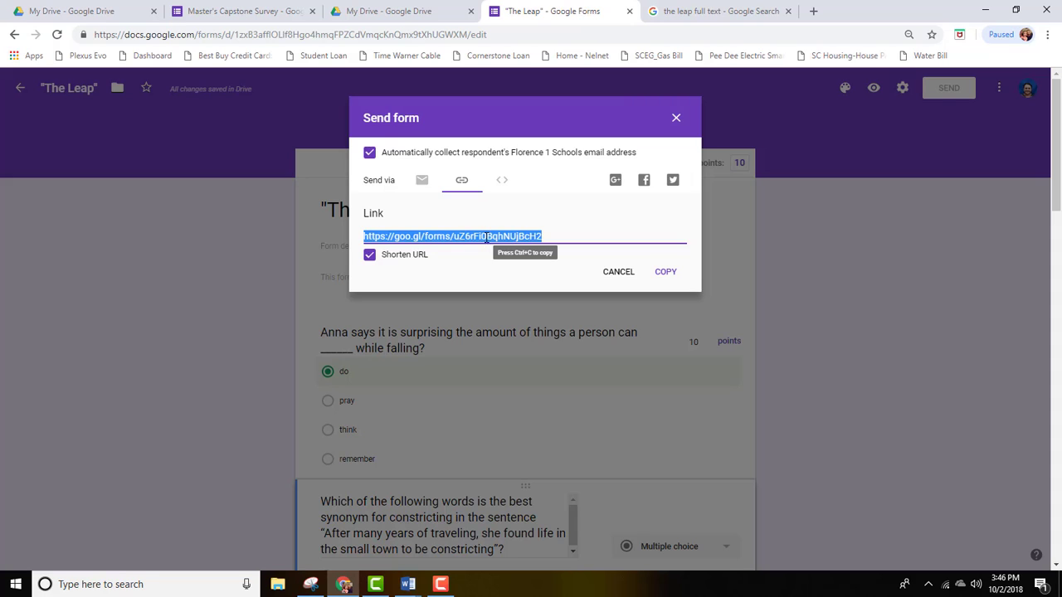
click(673, 273)
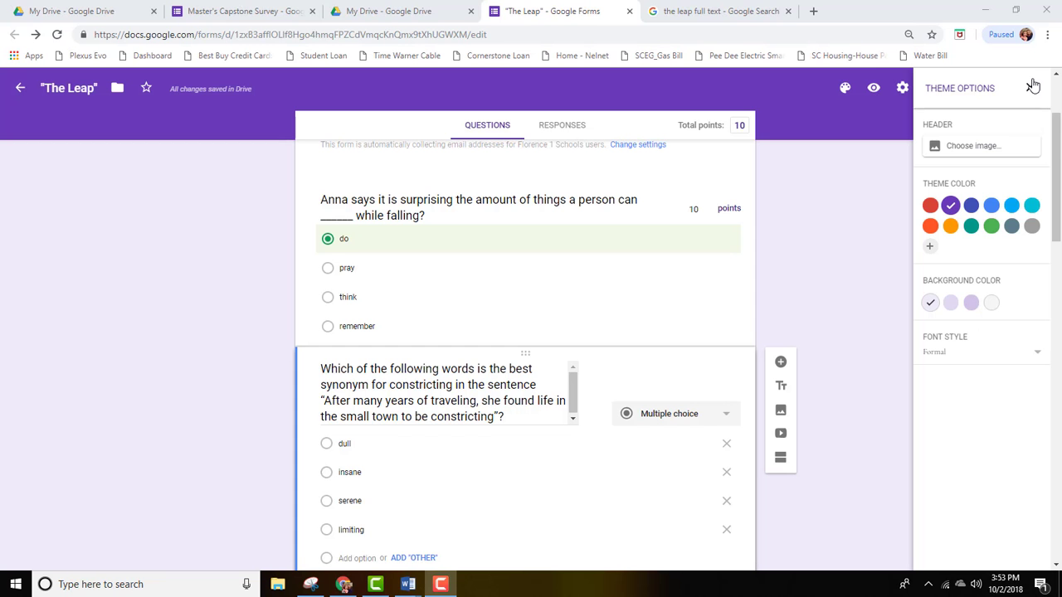
Try the preset theme colors teal, orange-red and gray on the form
click(1031, 87)
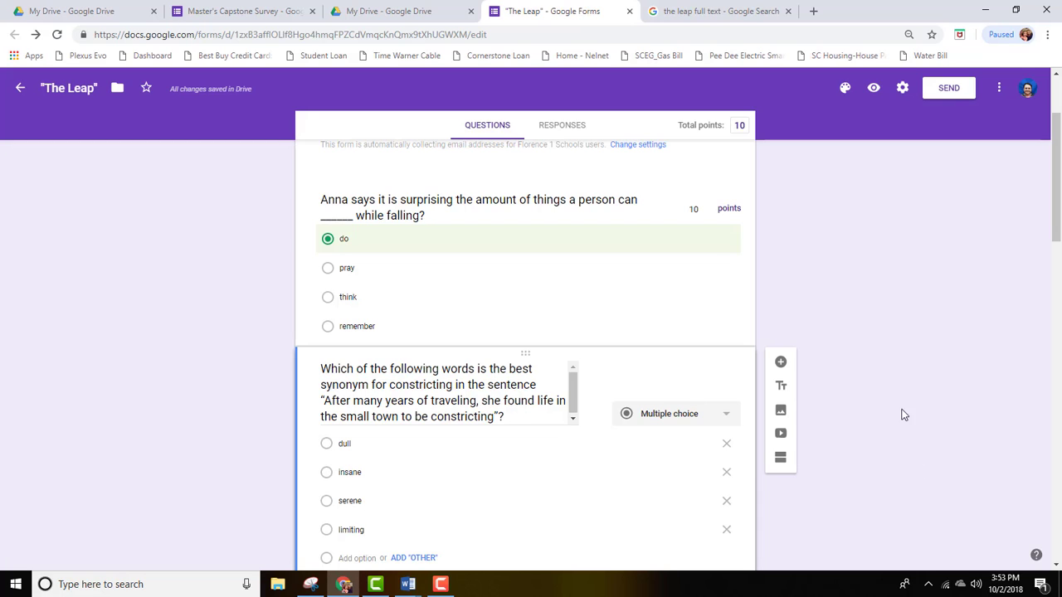
click(844, 90)
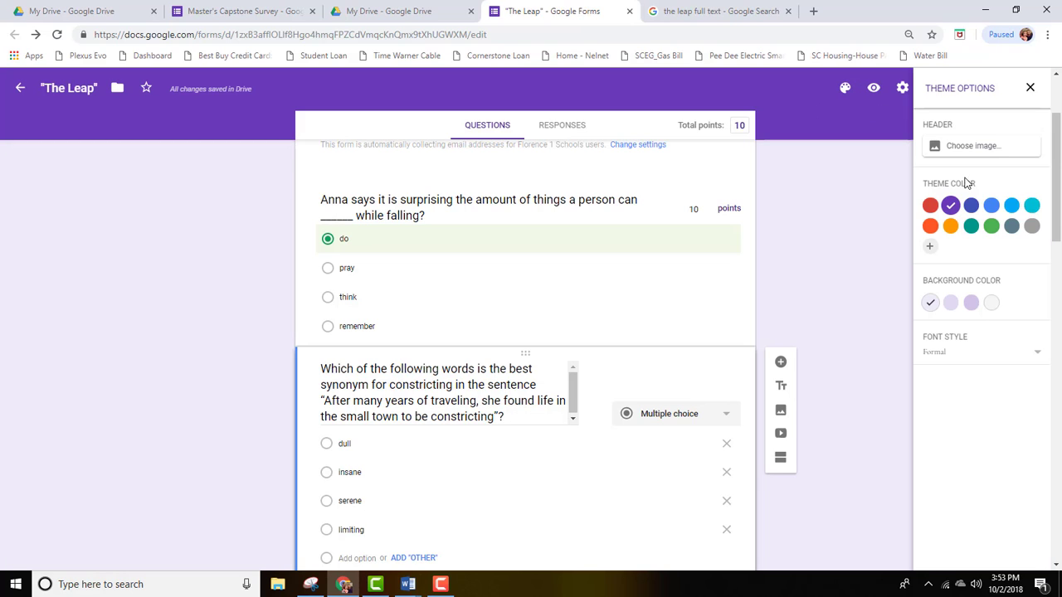
click(970, 227)
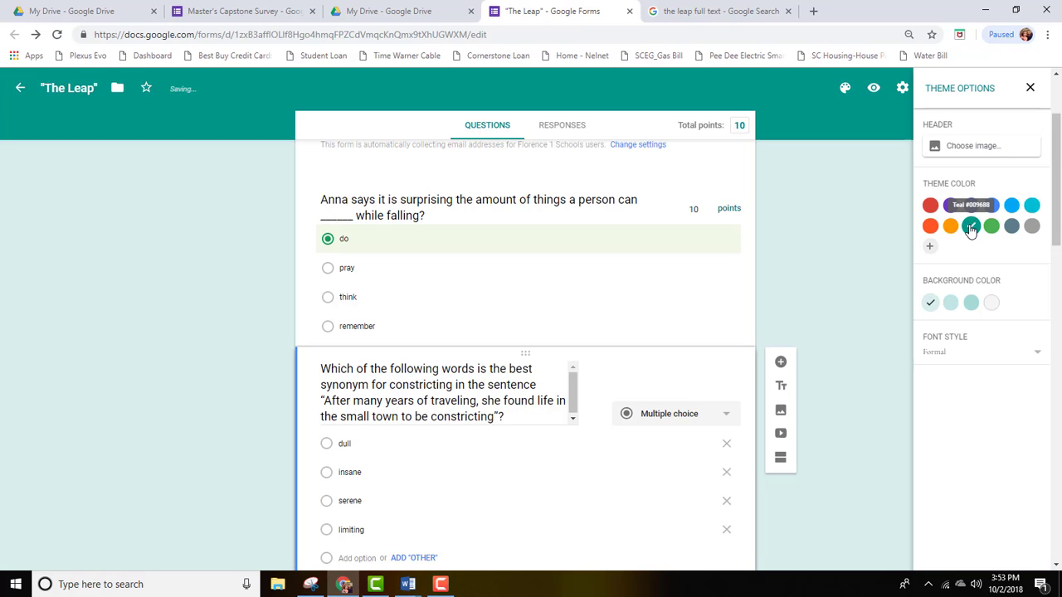
click(928, 229)
click(1031, 229)
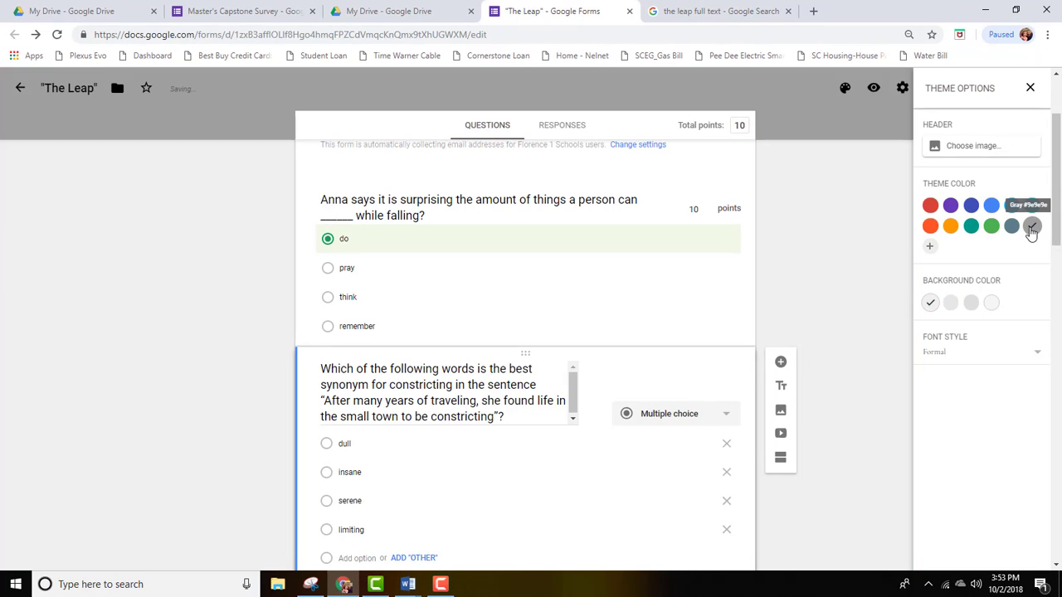
Create the custom blue theme color #2396b3 and apply it to the form
click(930, 246)
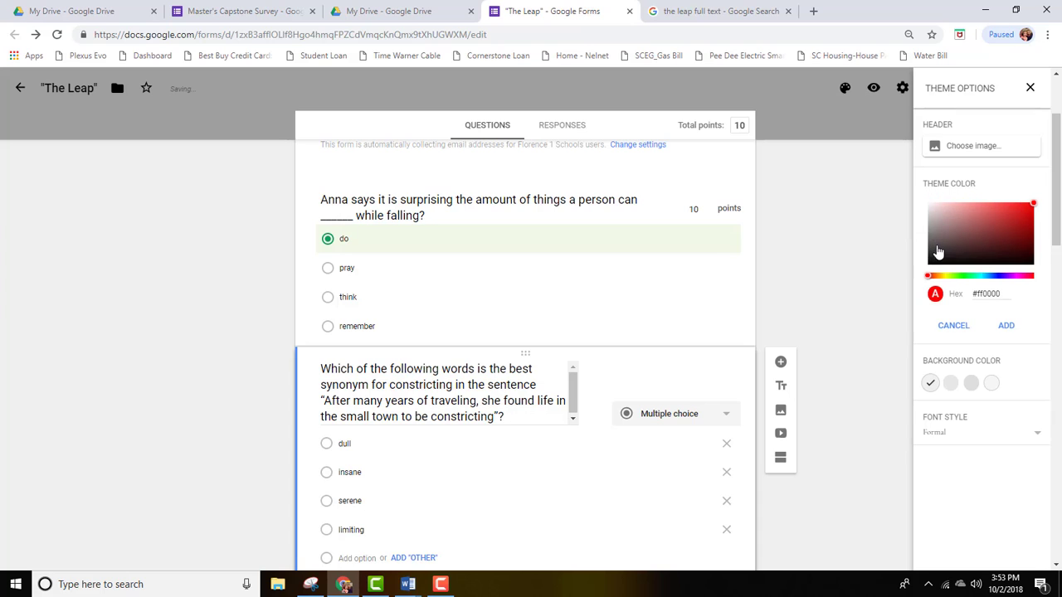
click(942, 277)
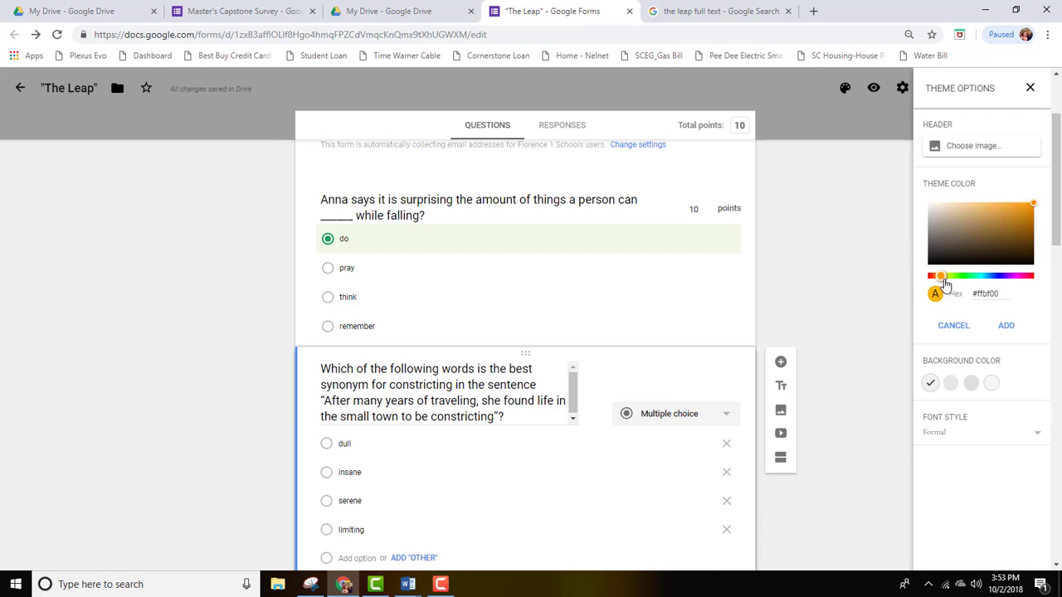
drag(944, 284, 984, 287)
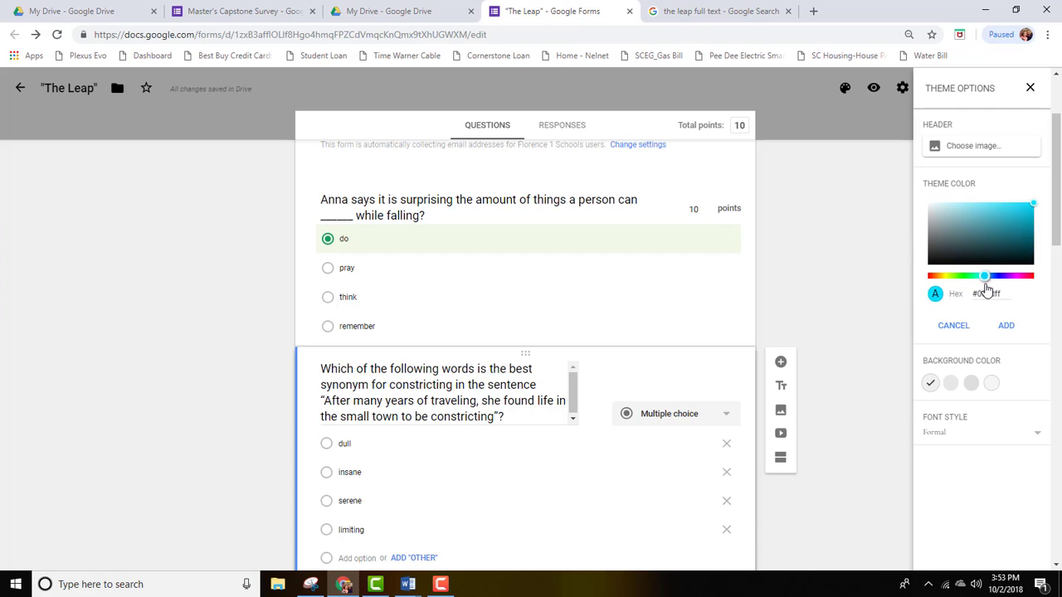
click(1012, 221)
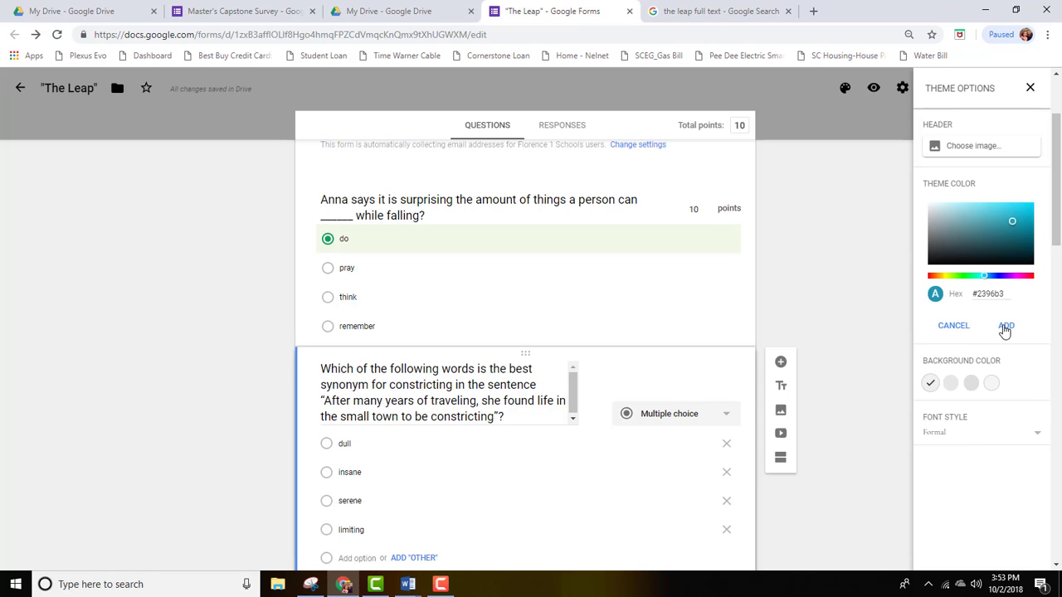
click(1005, 327)
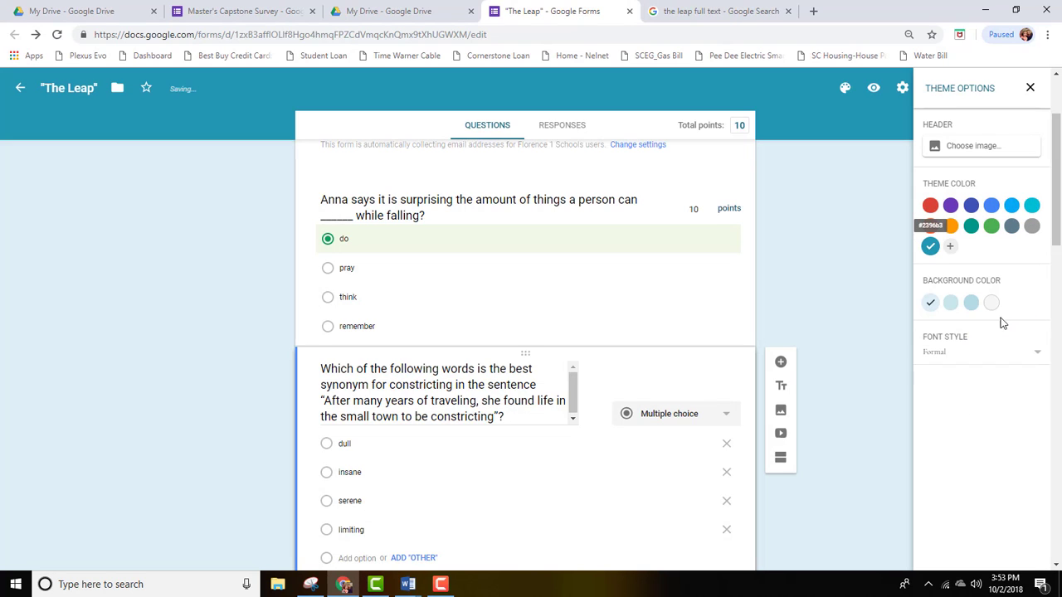
Set the form's header image to the open book with heart-shaped pages from the Work and School collection
click(955, 148)
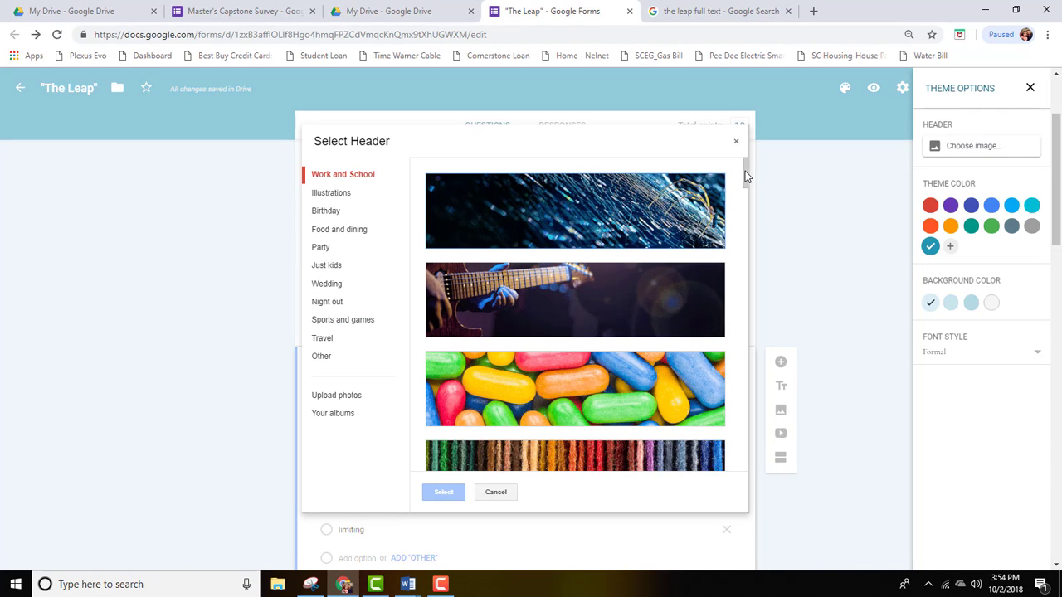
mouse_move(744, 175)
mouse_down()
mouse_move(739, 215)
mouse_move(731, 205)
mouse_move(743, 253)
mouse_up()
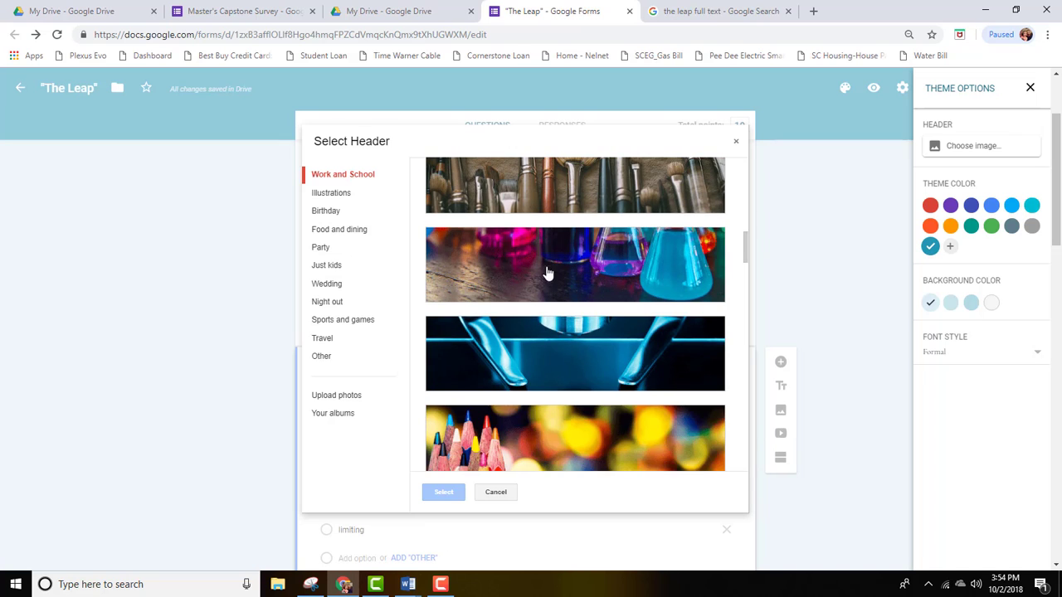
scroll(673, 315, down, 2)
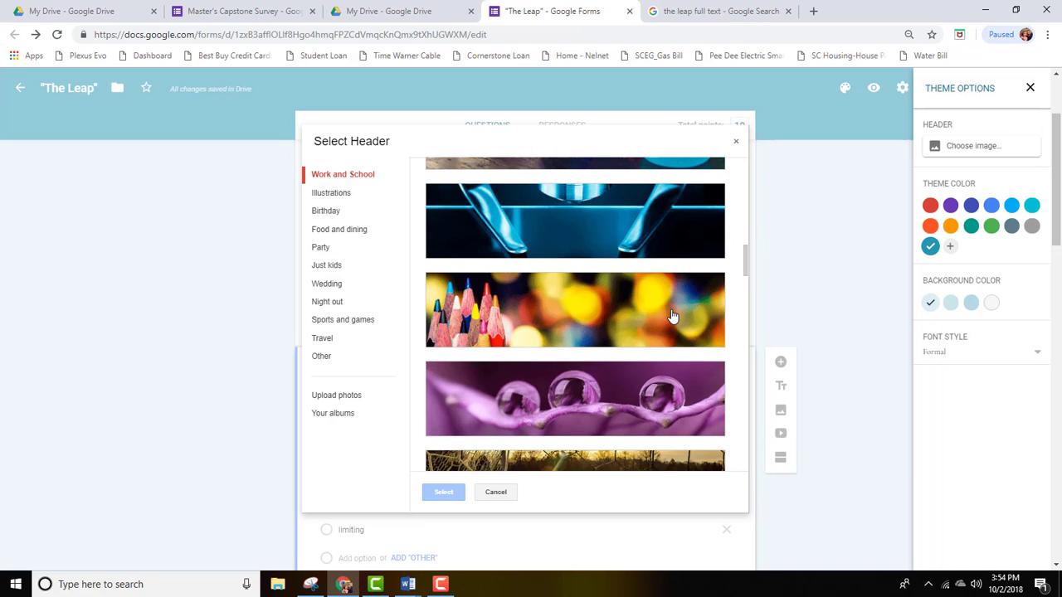
scroll(673, 314, down, 2)
scroll(666, 307, down, 4)
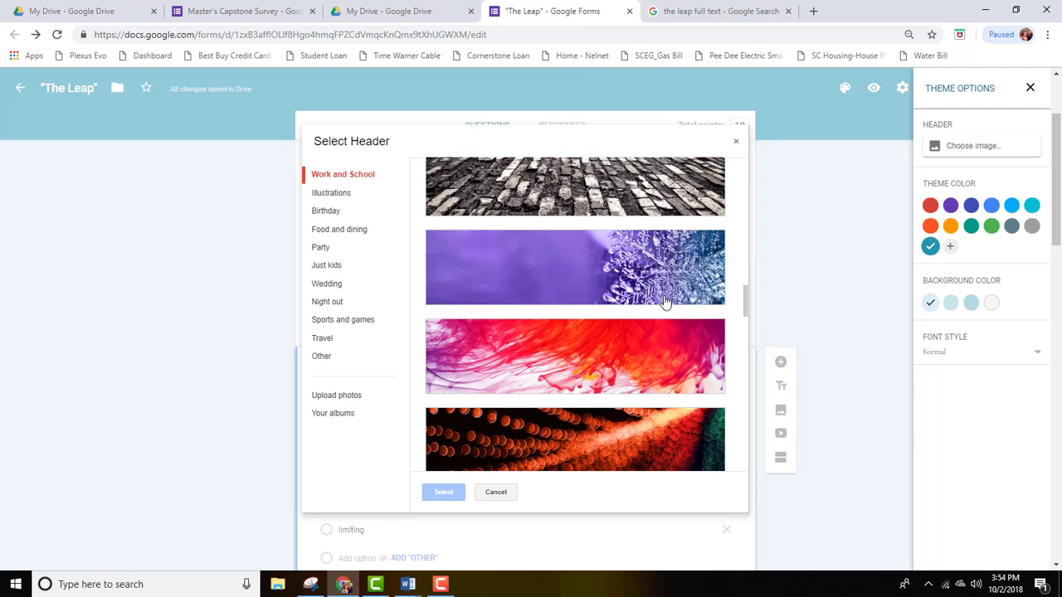
scroll(663, 298, up, 12)
scroll(614, 371, down, 2)
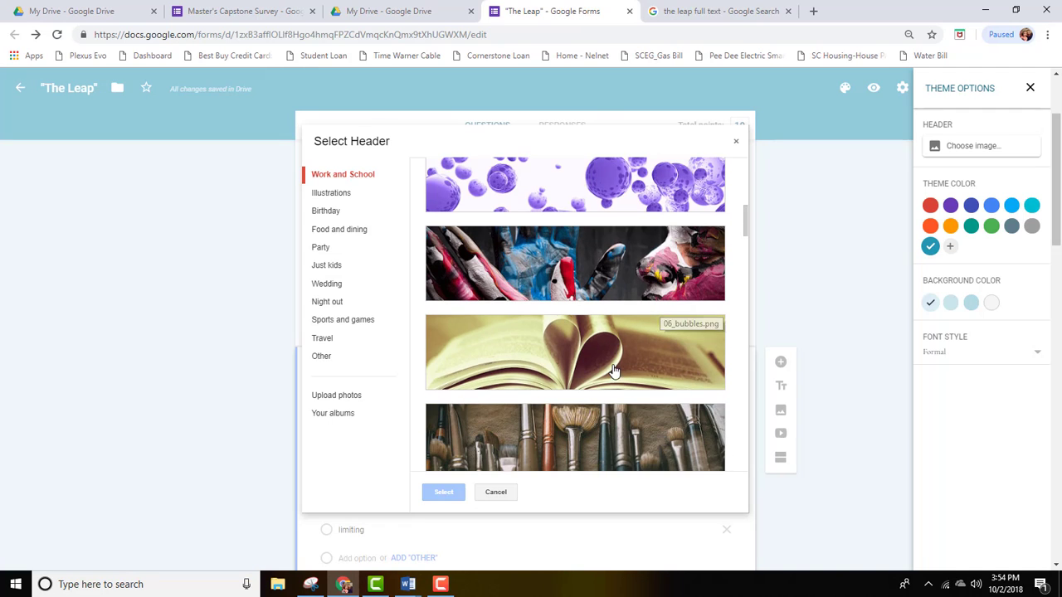
click(520, 347)
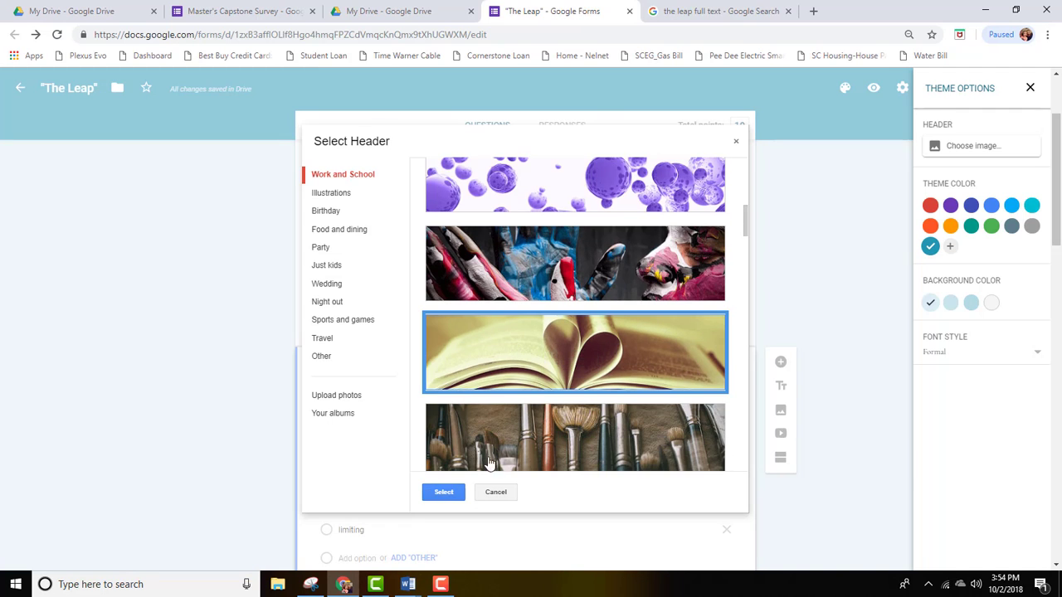
click(440, 493)
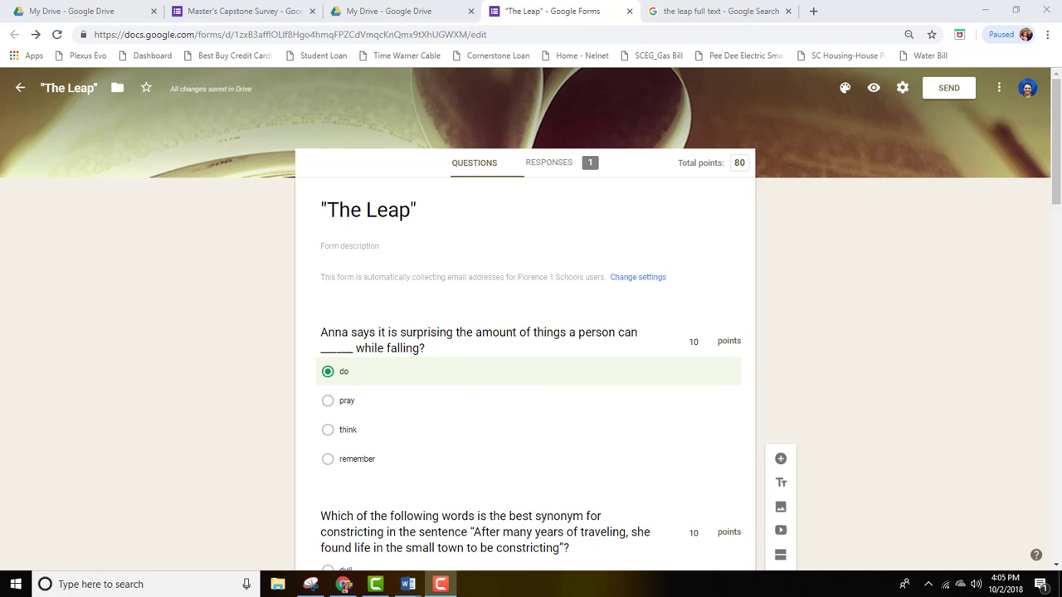
Review the quiz's response summary and the individual graded response, including the score and per-question marks
click(554, 167)
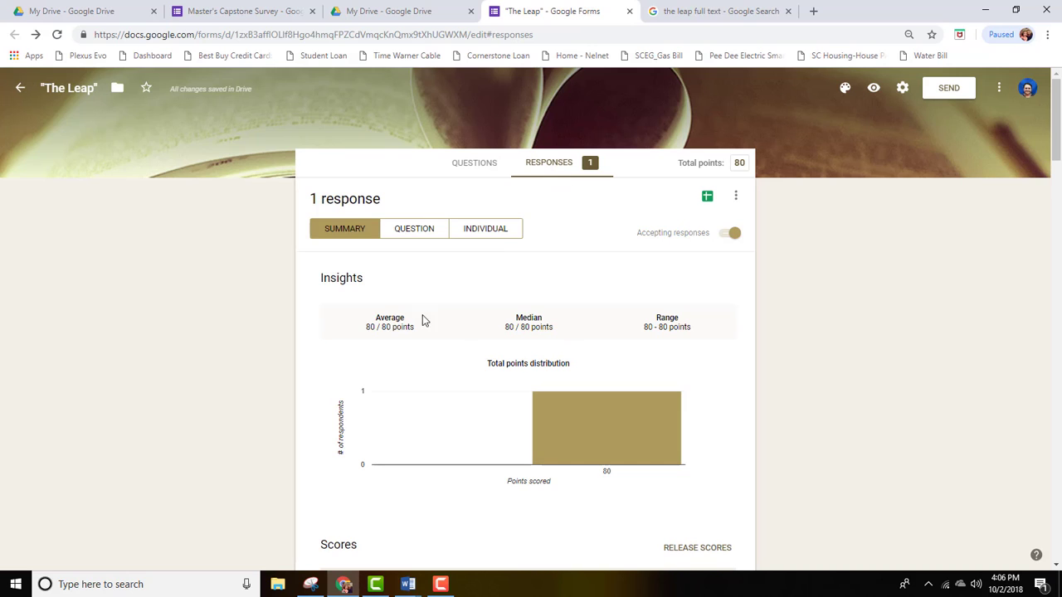
click(495, 233)
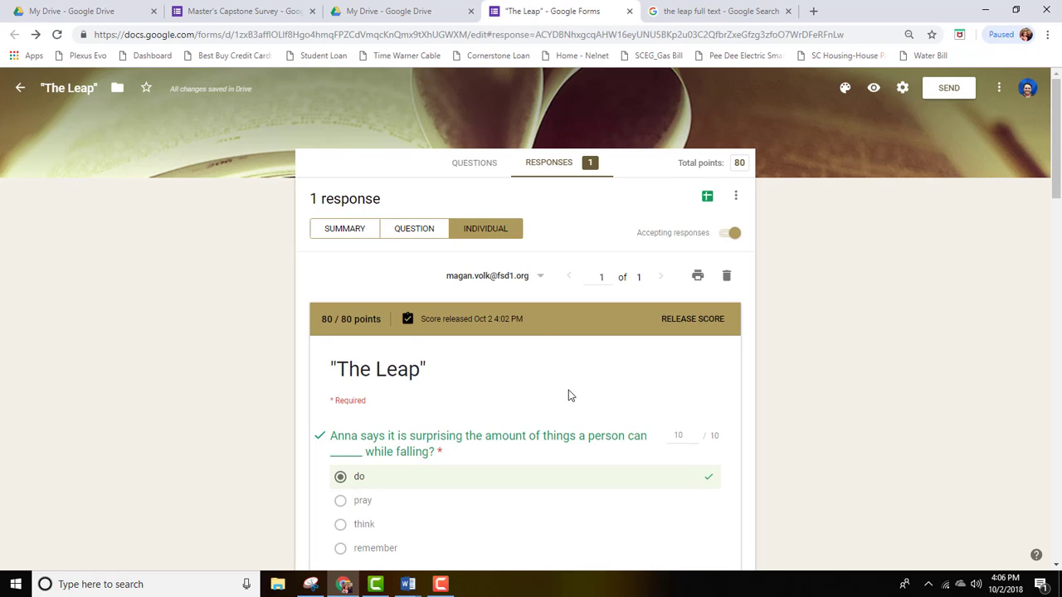
scroll(569, 393, down, 2)
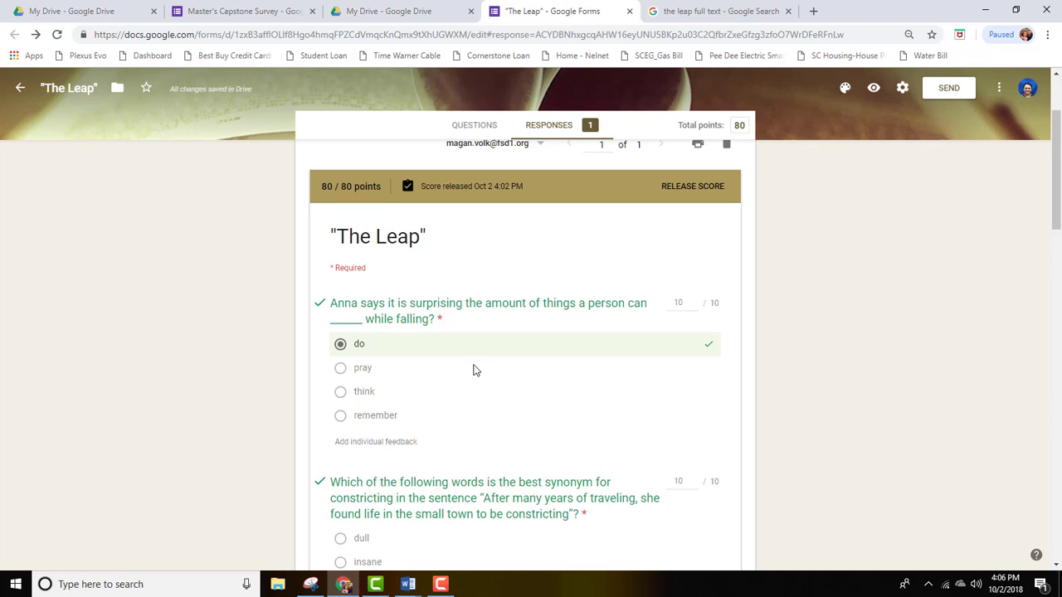
scroll(428, 425, down, 1)
scroll(435, 416, up, 3)
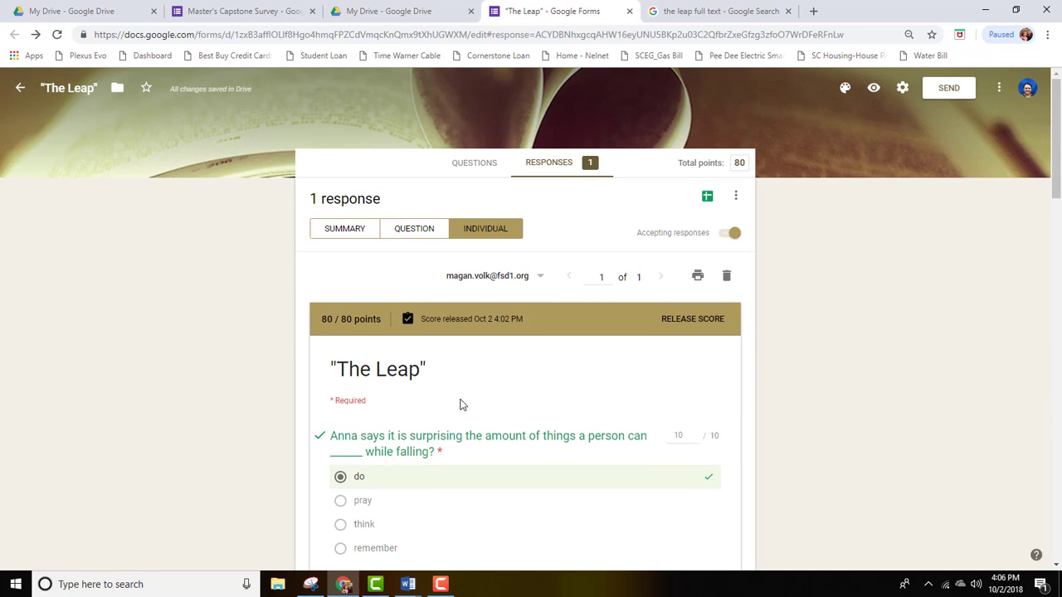